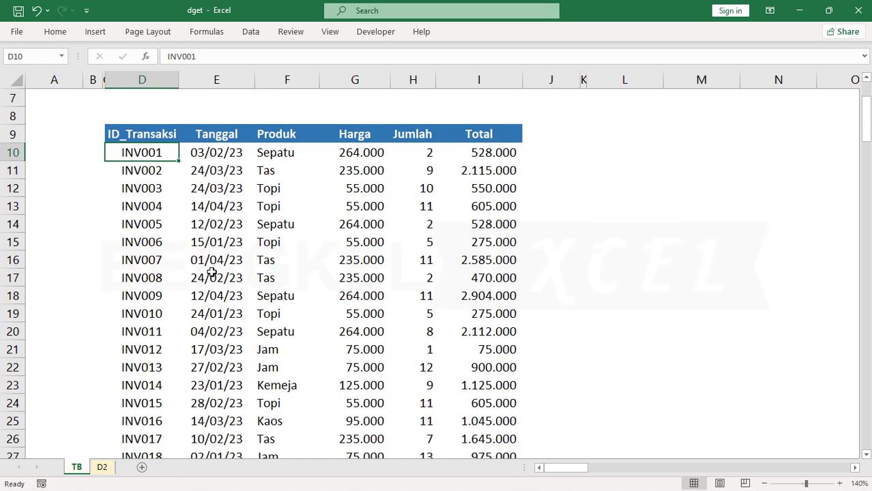
Examine the transaction table's column headings and records, including INV004, against the empty row 7 below the green headings.
{"action": "scroll", "coordinate": [210, 271], "scroll_direction": "down", "scroll_amount": 3}
{"action": "scroll", "coordinate": [212, 271], "scroll_direction": "up", "scroll_amount": 3}
{"action": "scroll", "coordinate": [211, 271], "scroll_direction": "up", "scroll_amount": 2}
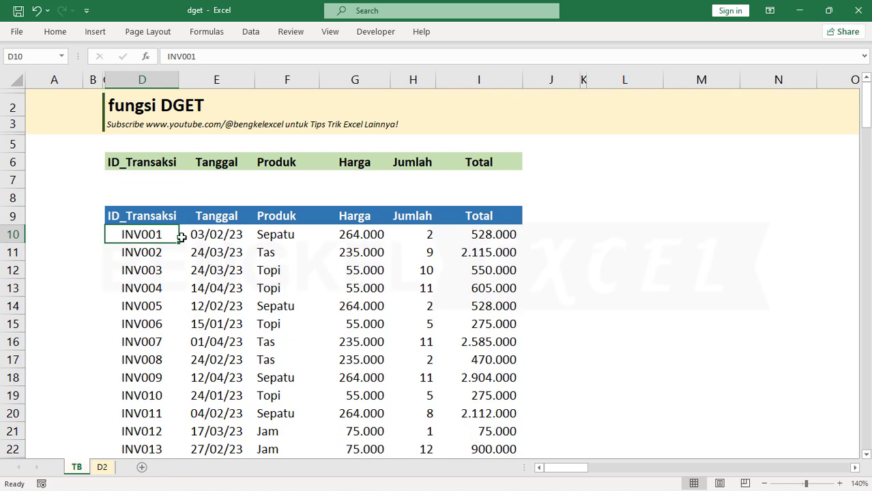
{"action": "left_click", "coordinate": [151, 217]}
{"action": "left_click", "coordinate": [222, 222]}
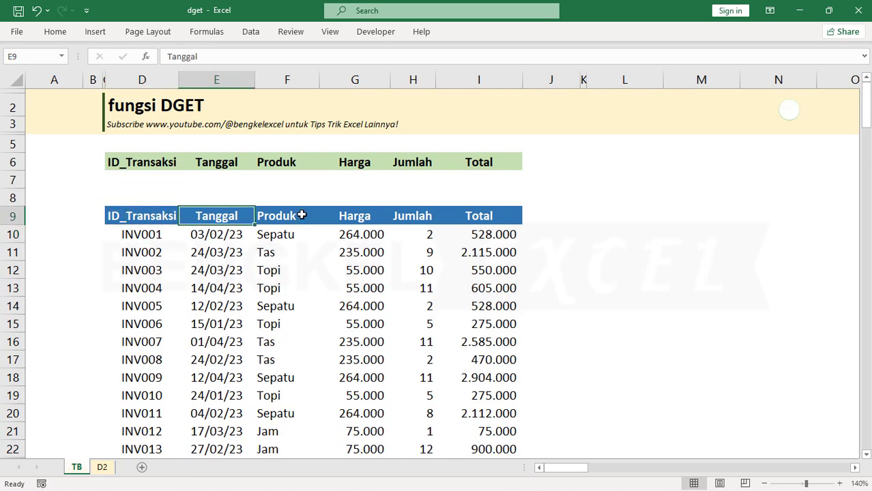
{"action": "left_click", "coordinate": [270, 217]}
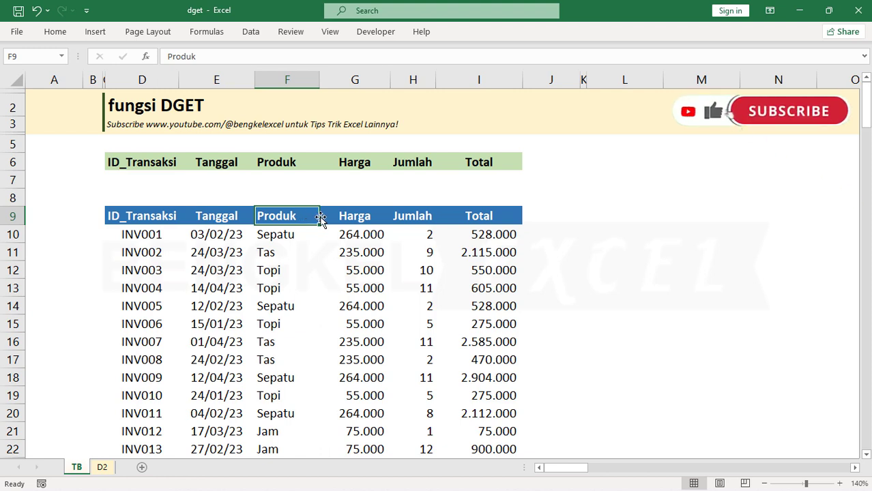
{"action": "left_click", "coordinate": [311, 234]}
{"action": "left_click", "coordinate": [157, 182]}
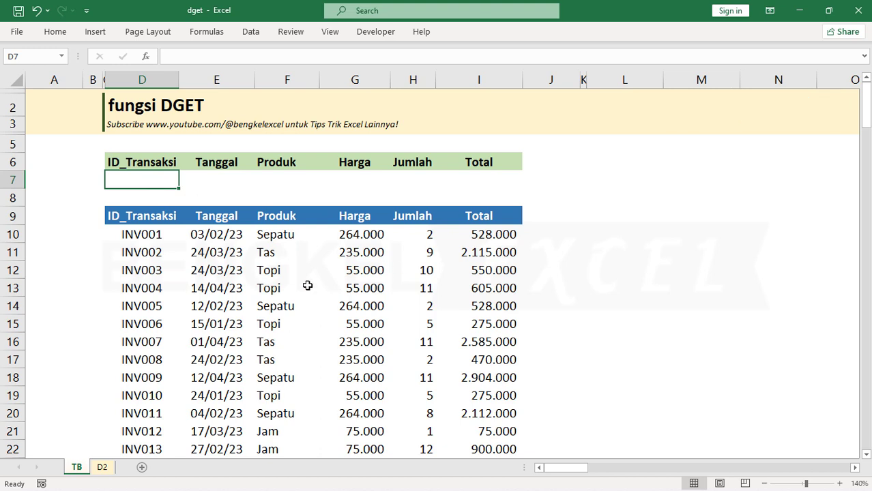
{"action": "left_click", "coordinate": [140, 286]}
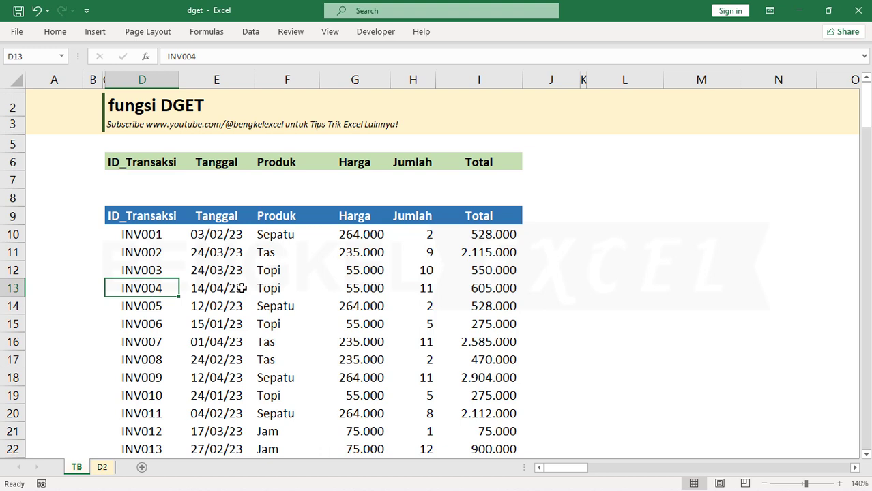
{"action": "left_click", "coordinate": [350, 287]}
{"action": "left_click", "coordinate": [461, 286]}
{"action": "left_click", "coordinate": [494, 182]}
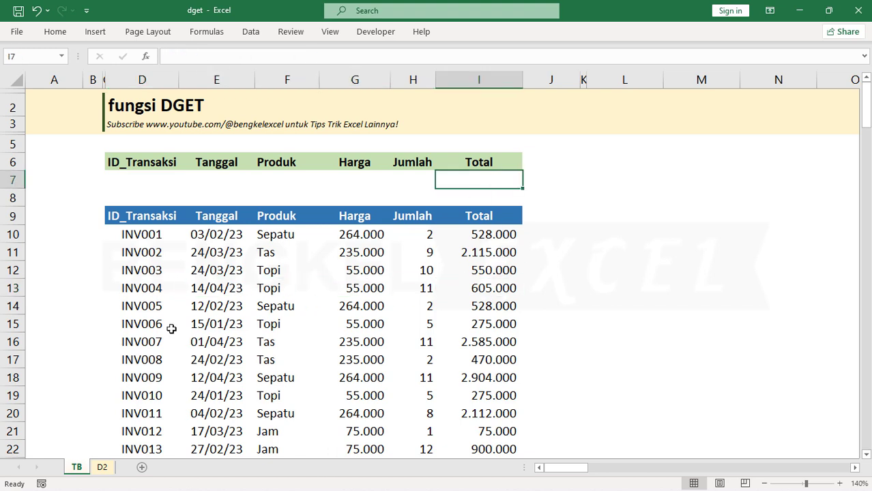
{"action": "left_click", "coordinate": [170, 325]}
{"action": "left_click", "coordinate": [164, 252]}
Copy the INV004 record D13:I13 and paste it as values into row 7 starting at D7.
{"action": "left_click", "coordinate": [174, 285]}
{"action": "left_click_drag", "start_coordinate": [175, 284], "coordinate": [516, 285]}
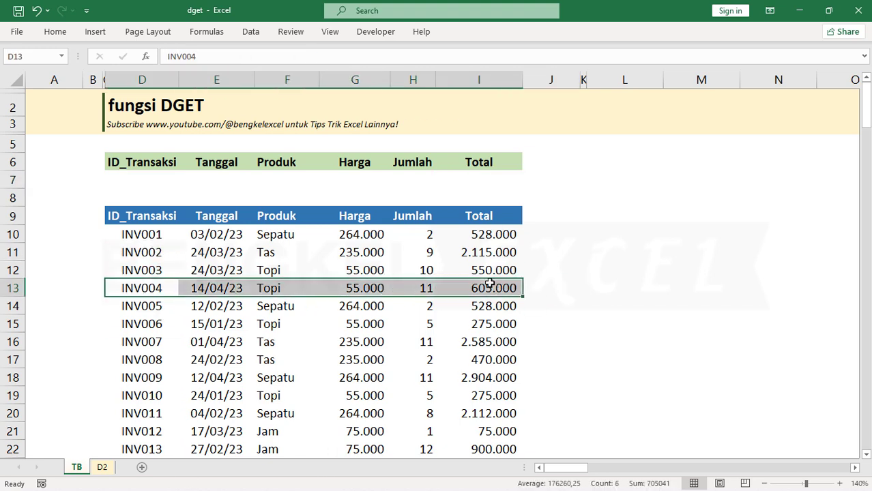
{"action": "right_click", "coordinate": [516, 286]}
{"action": "left_click", "coordinate": [533, 157]}
{"action": "left_click", "coordinate": [138, 179]}
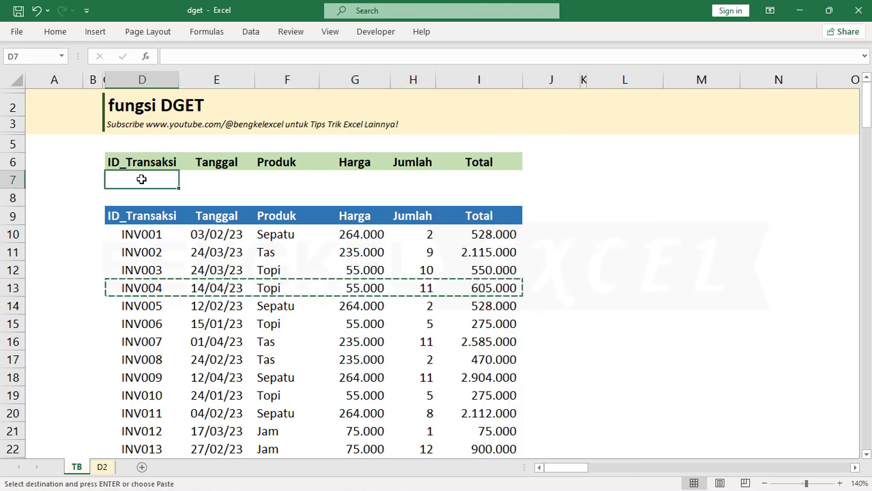
{"action": "right_click", "coordinate": [139, 180]}
{"action": "left_click", "coordinate": [188, 213]}
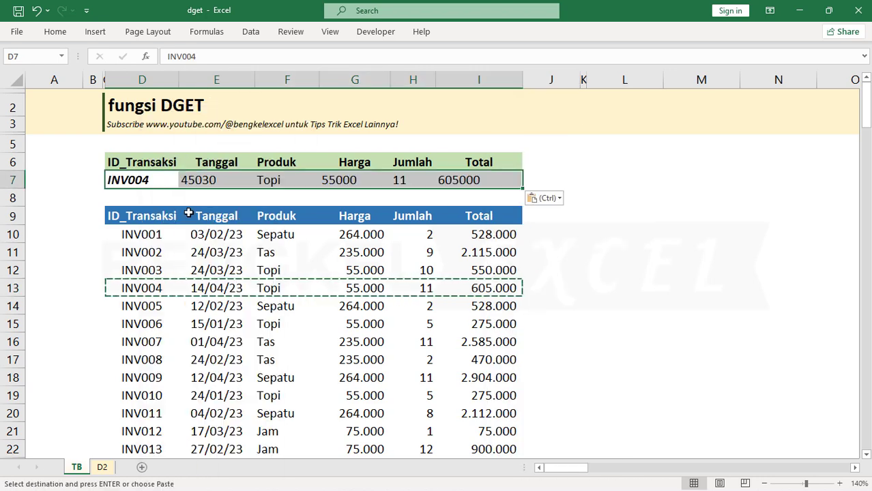
Clear the pasted INV004 record from D7:I7.
{"action": "left_click", "coordinate": [369, 266]}
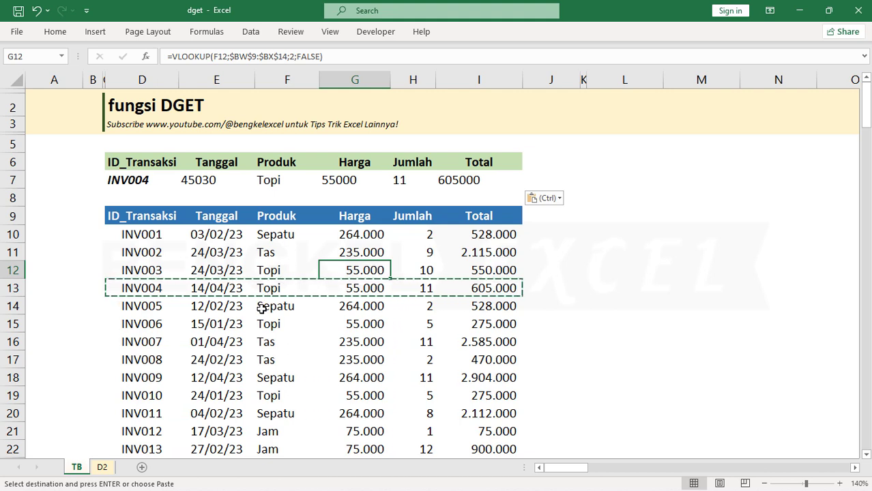
{"action": "key", "text": "ctrl+z"}
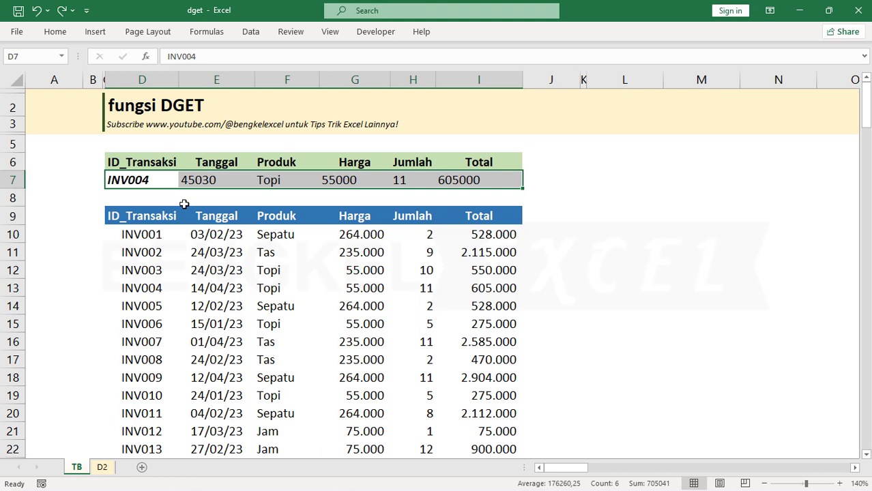
{"action": "key", "text": "Delete"}
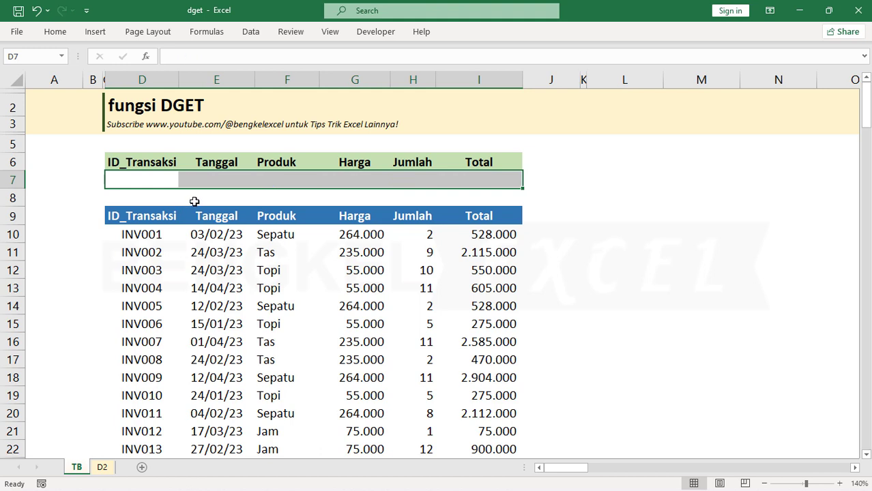
Add a List data validation to cell D7 with the transaction IDs =$D$10:$D$159 as its source.
{"action": "left_click", "coordinate": [154, 180]}
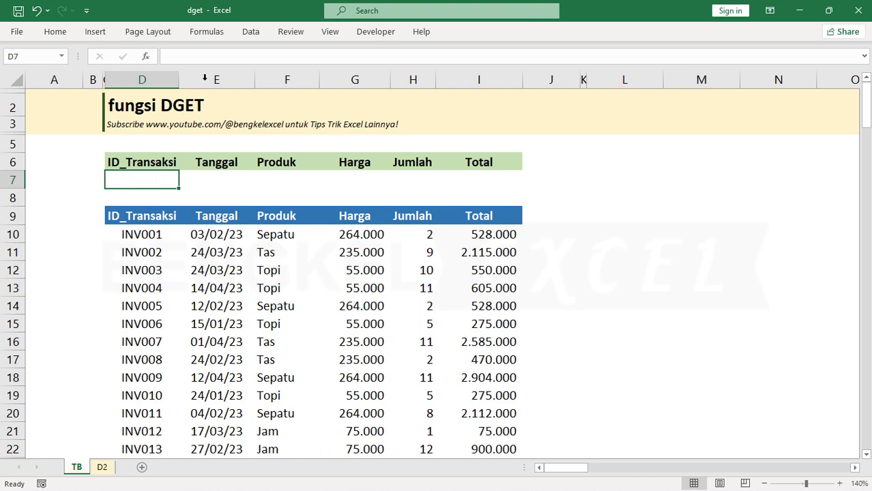
{"action": "left_click", "coordinate": [250, 34]}
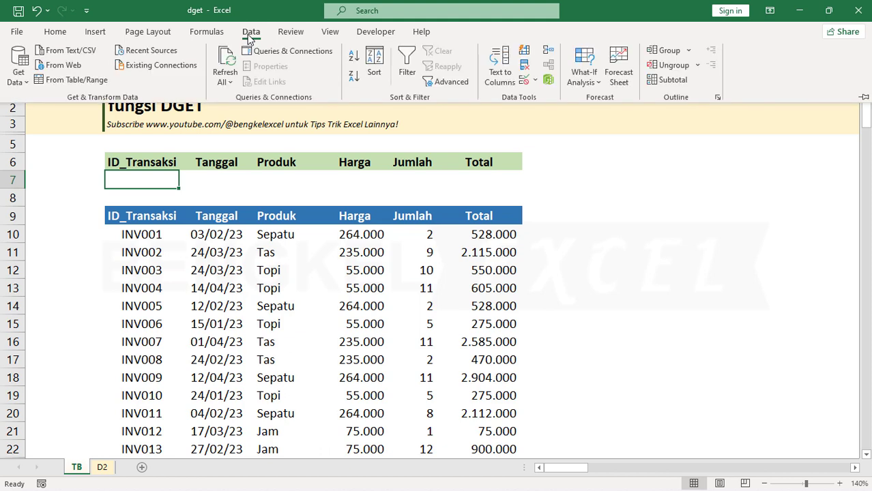
{"action": "left_click", "coordinate": [537, 87]}
{"action": "left_click", "coordinate": [550, 94]}
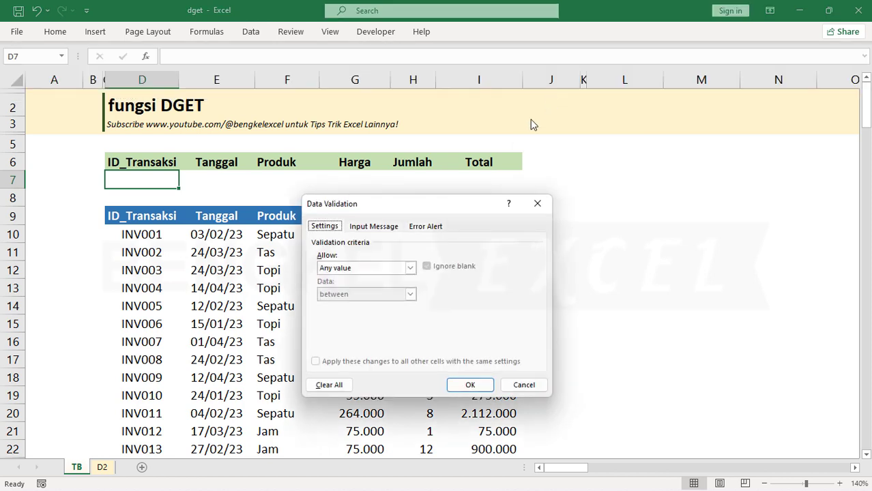
{"action": "left_click", "coordinate": [365, 271]}
{"action": "left_click", "coordinate": [345, 304]}
{"action": "left_click", "coordinate": [347, 319]}
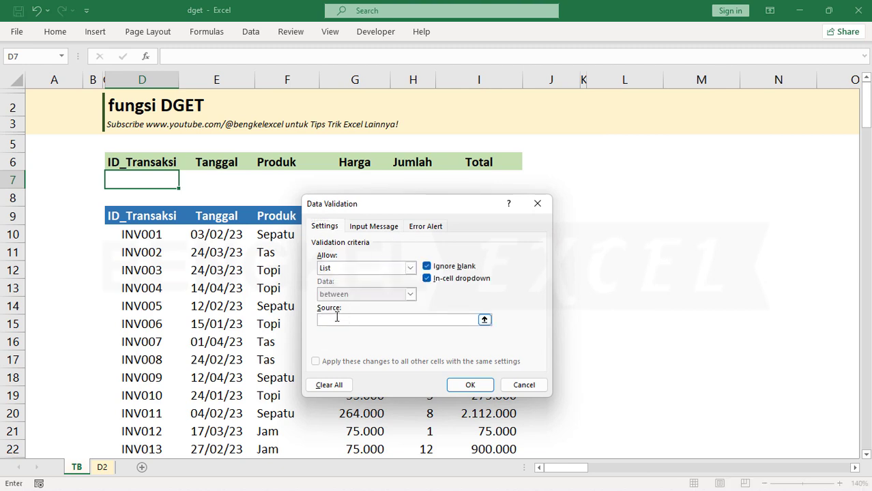
{"action": "left_click", "coordinate": [143, 234]}
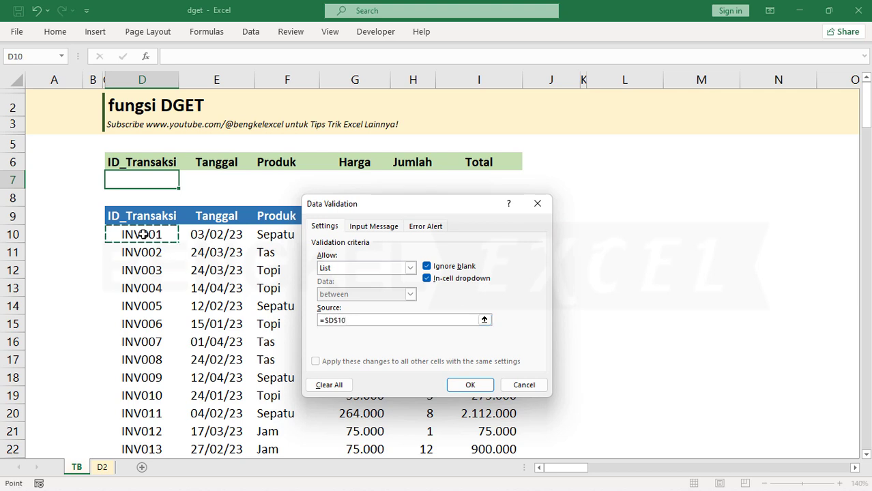
{"action": "key", "text": "ctrl+shift+Down"}
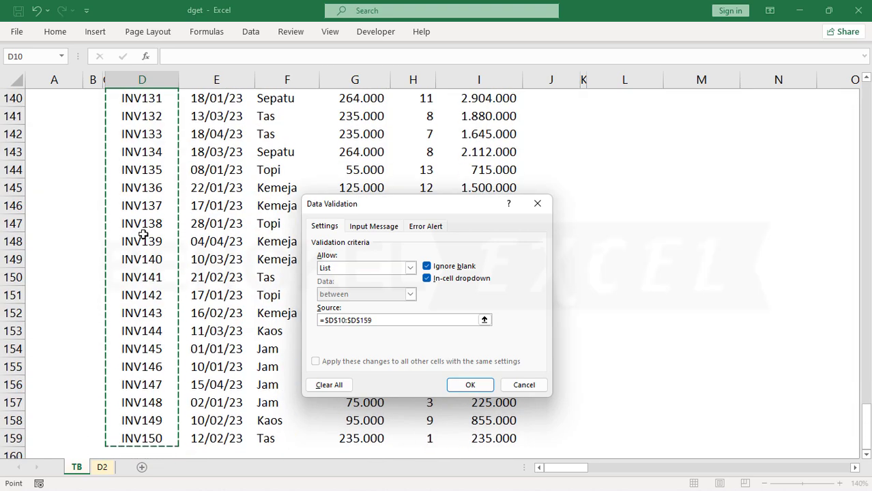
{"action": "left_click", "coordinate": [470, 385]}
Choose INV006 from the transaction ID dropdown in D7.
{"action": "scroll", "coordinate": [413, 309], "scroll_direction": "up", "scroll_amount": 7}
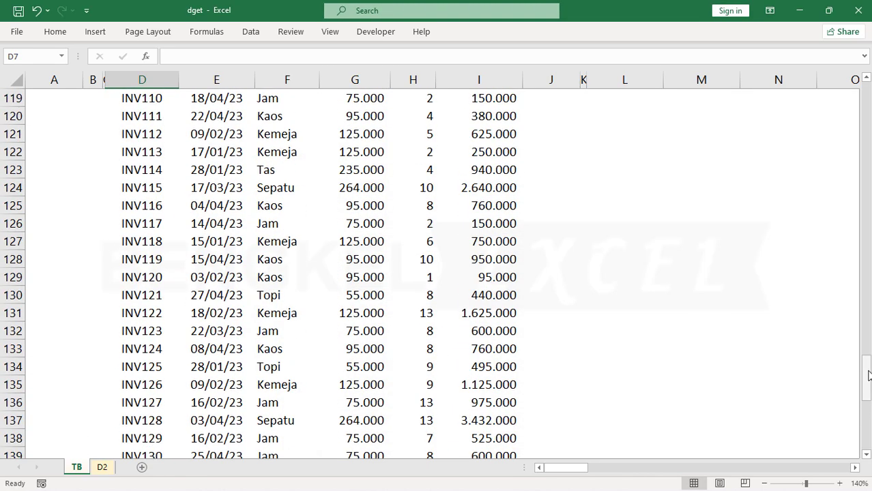
{"action": "left_click_drag", "start_coordinate": [866, 374], "coordinate": [866, 97]}
{"action": "left_click", "coordinate": [185, 181]}
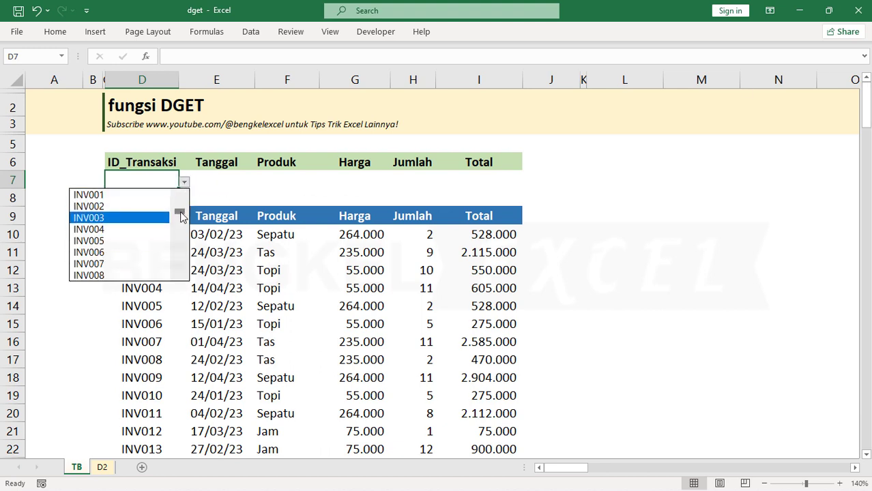
{"action": "mouse_move", "coordinate": [180, 212]}
{"action": "left_mouse_down"}
{"action": "mouse_move", "coordinate": [179, 252]}
{"action": "mouse_move", "coordinate": [178, 213]}
{"action": "left_mouse_up"}
{"action": "left_click", "coordinate": [124, 253]}
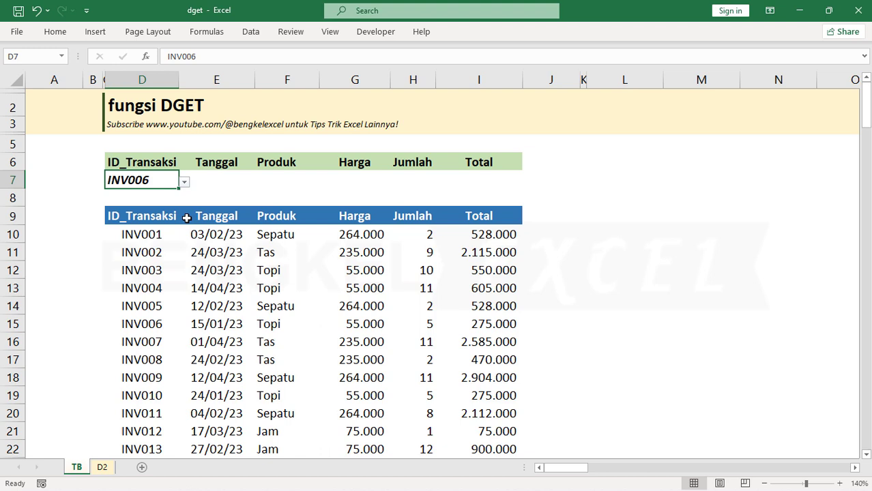
Start a DGET formula in E7 with the whole transaction table as the absolute database range $D$9:$I$159.
{"action": "left_click", "coordinate": [213, 179]}
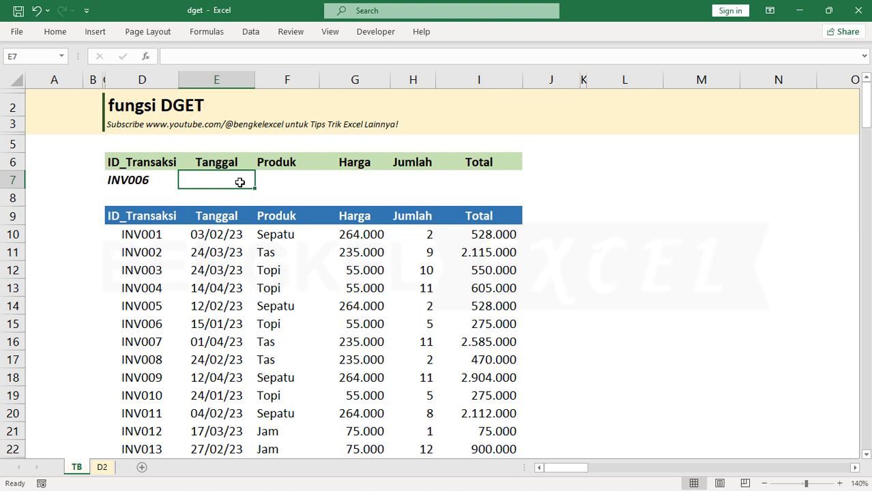
{"action": "type", "text": "="}
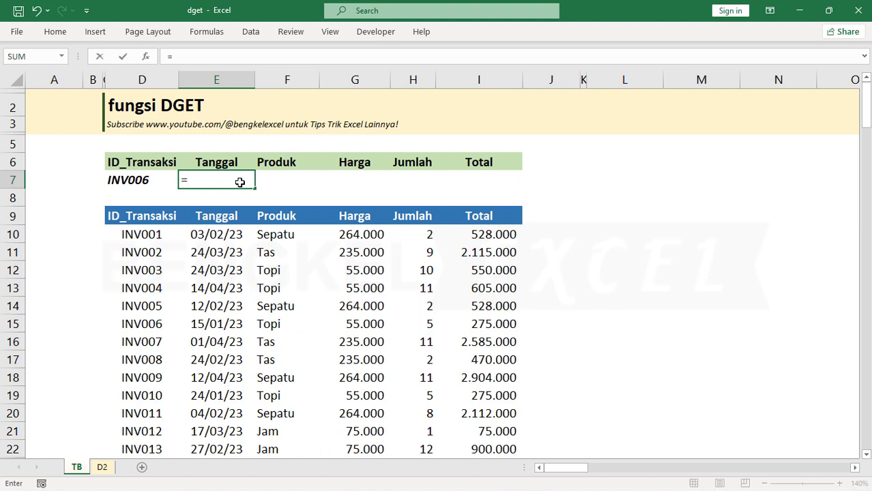
{"action": "type", "text": "dge"}
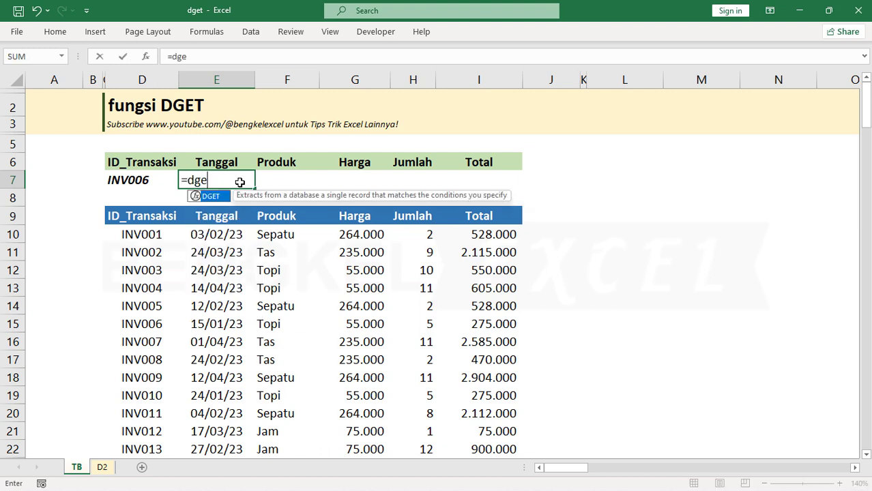
{"action": "key", "text": "Tab"}
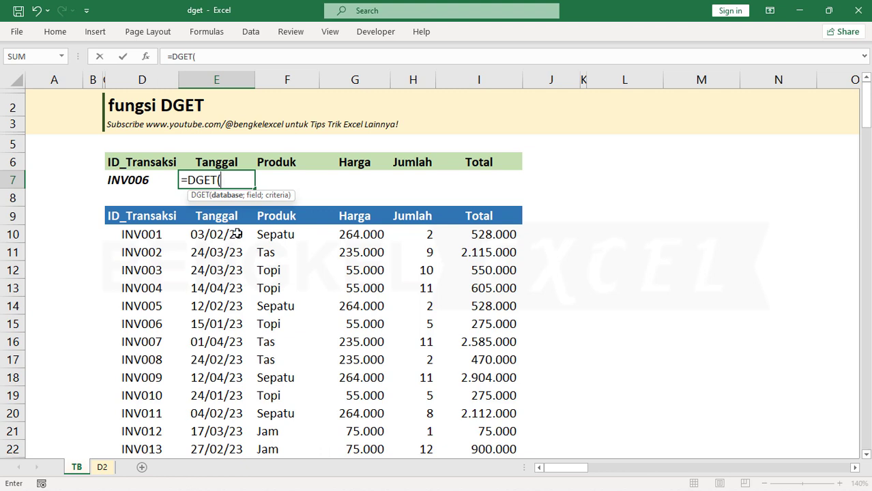
{"action": "left_click", "coordinate": [142, 215]}
{"action": "key", "text": "ctrl+shift+Right"}
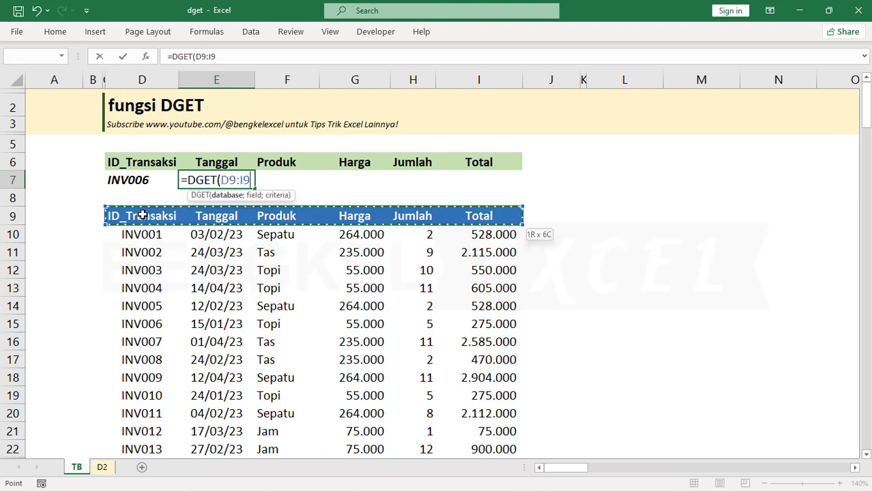
{"action": "key", "text": "ctrl+shift+Down"}
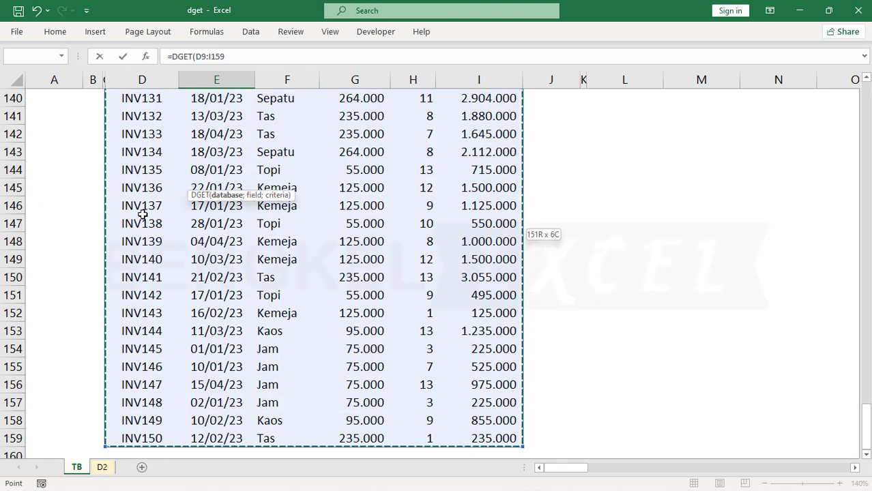
{"action": "key", "text": "F4"}
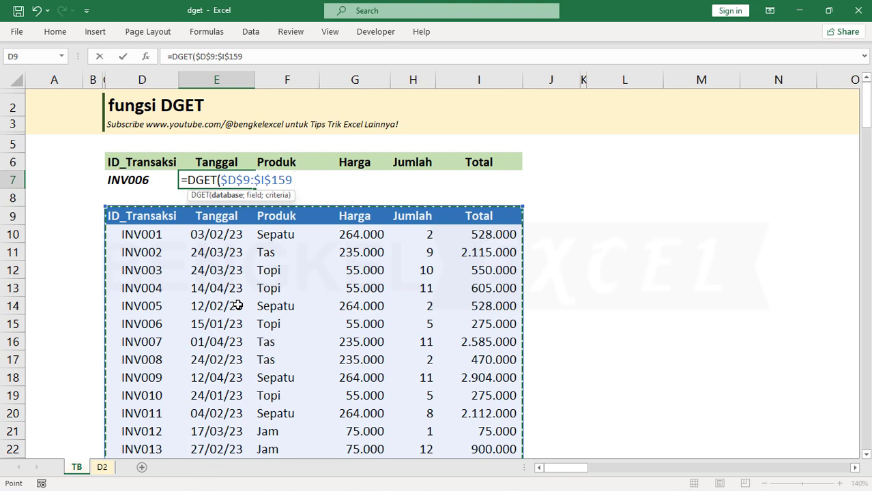
{"action": "type", "text": ";"}
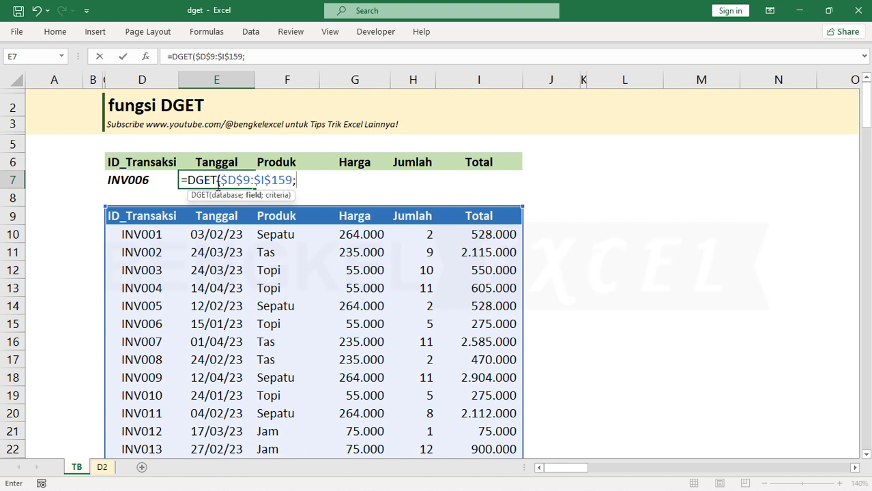
Complete the DGET formula in E7 with E6 as the field and $D$6:$D$7 as the absolute criteria range.
{"action": "left_click", "coordinate": [223, 164]}
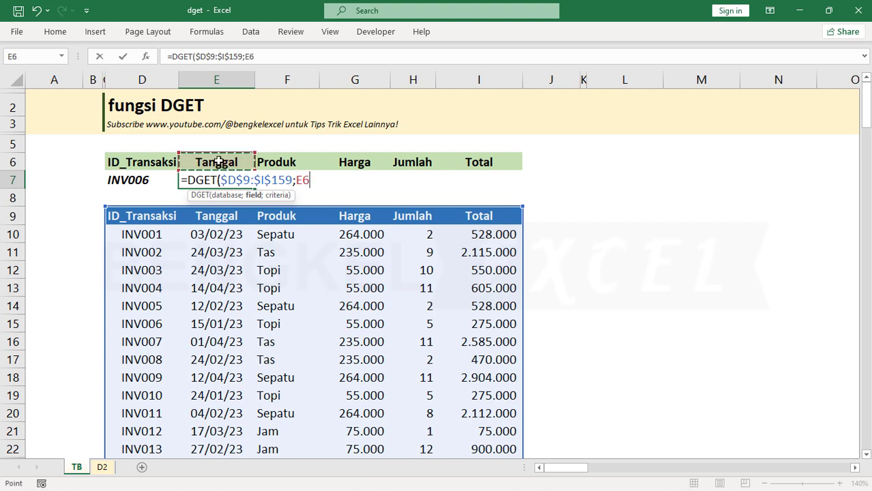
{"action": "type", "text": ";"}
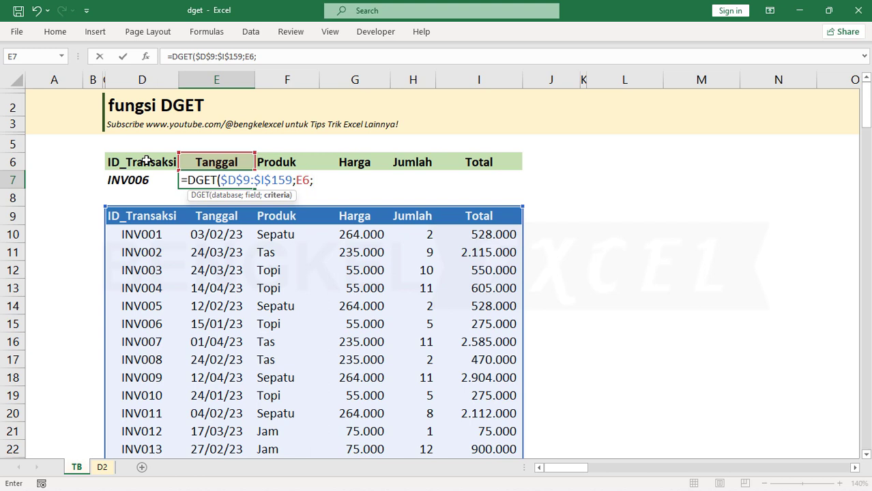
{"action": "left_click_drag", "start_coordinate": [146, 160], "coordinate": [140, 180]}
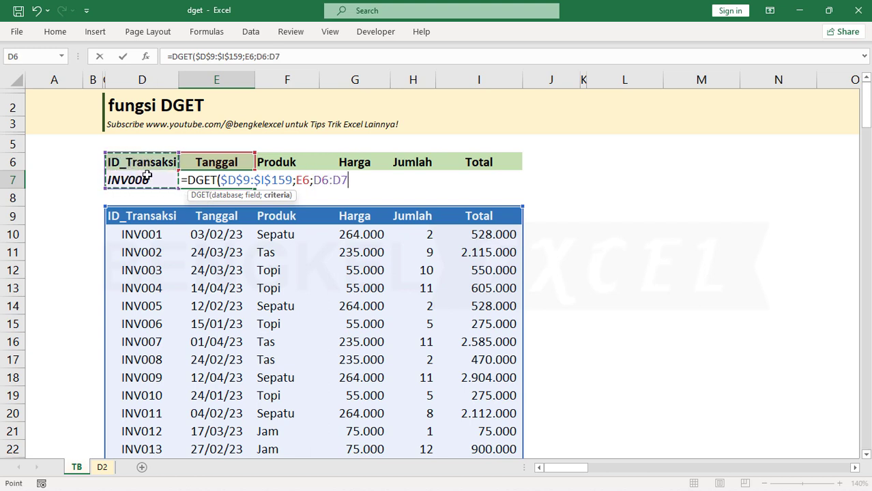
{"action": "key", "text": "F4"}
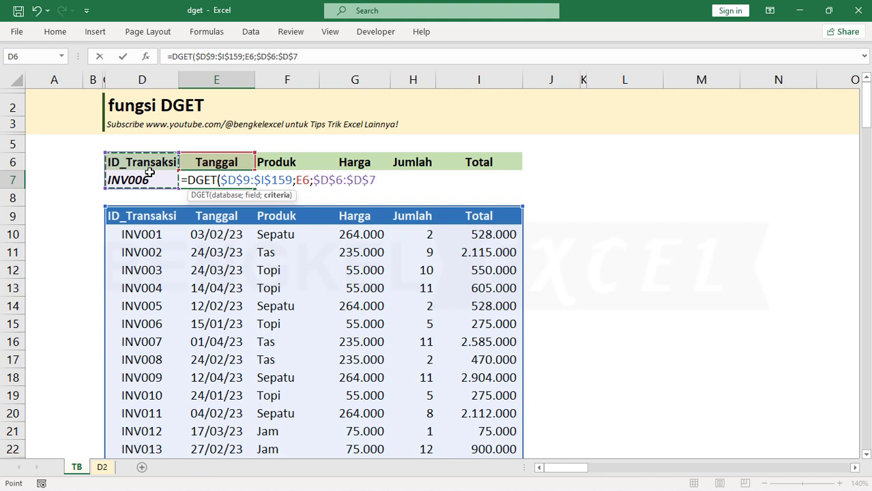
{"action": "type", "text": ")"}
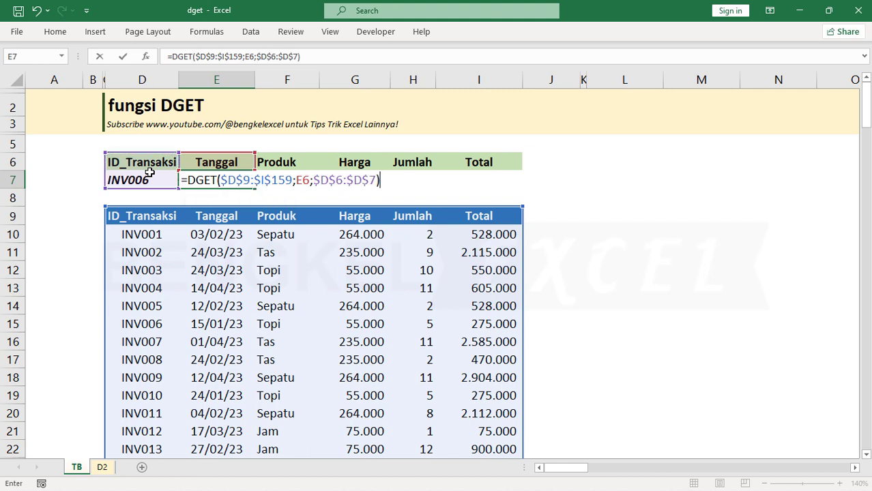
{"action": "key", "text": "Return"}
{"action": "left_click", "coordinate": [215, 181]}
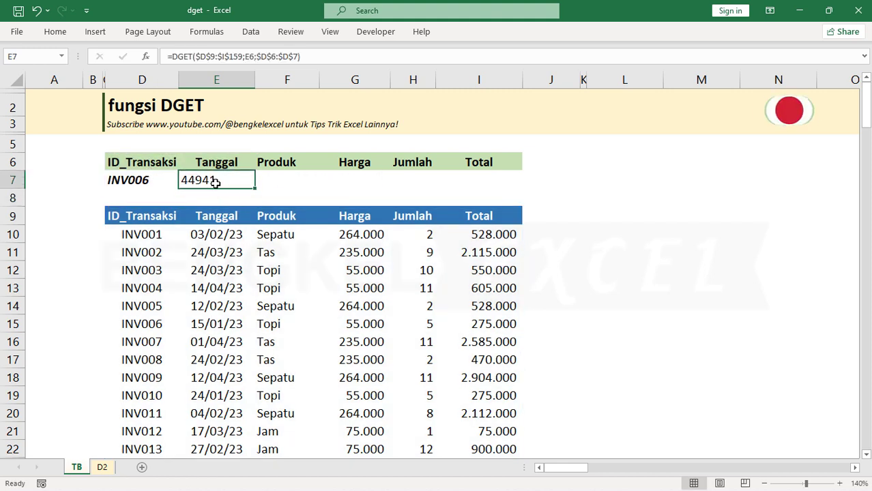
Fill the DGET formula from E7 across to I7 and format the date in E7 as Short Date.
{"action": "left_click_drag", "start_coordinate": [255, 189], "coordinate": [508, 185]}
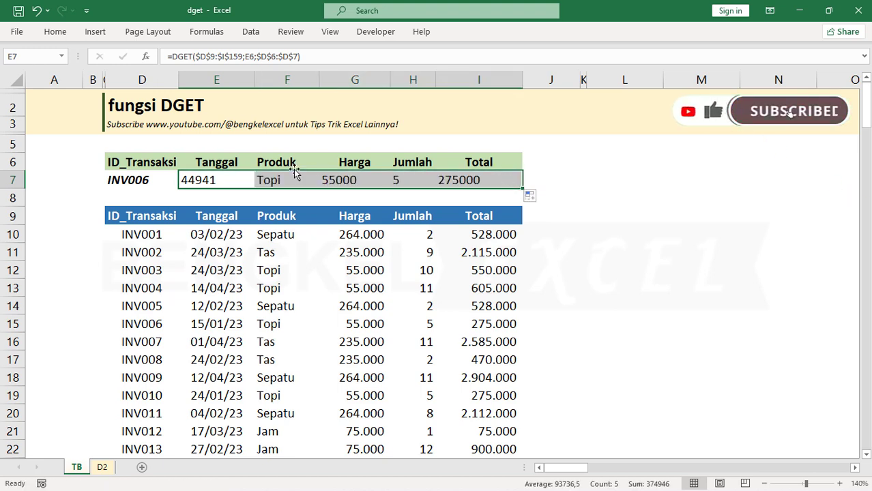
{"action": "left_click", "coordinate": [196, 180]}
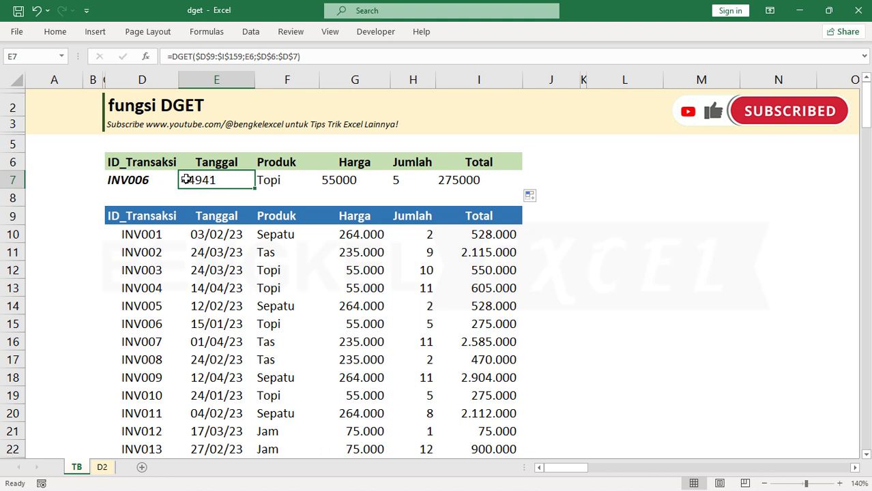
{"action": "left_click", "coordinate": [56, 32]}
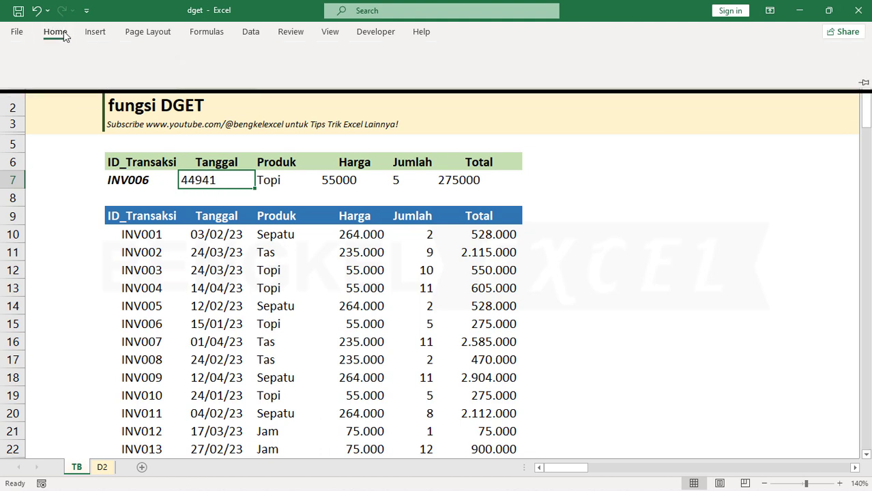
{"action": "left_click", "coordinate": [478, 58]}
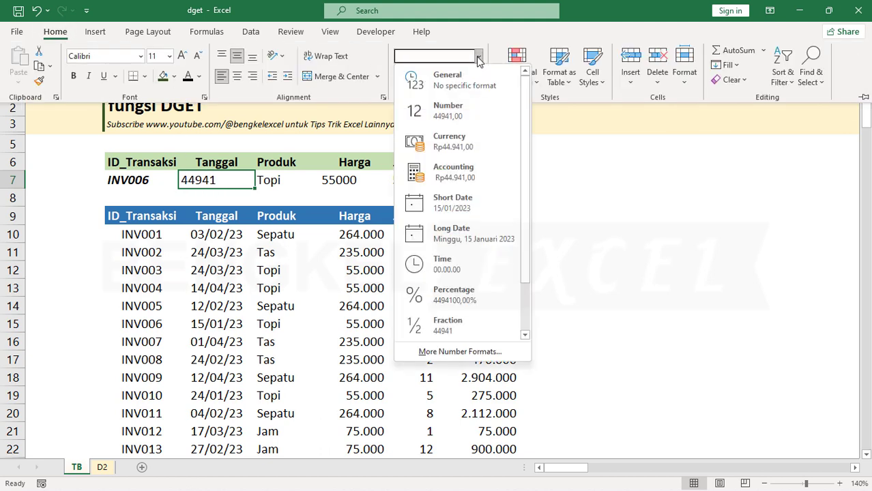
{"action": "left_click", "coordinate": [472, 202]}
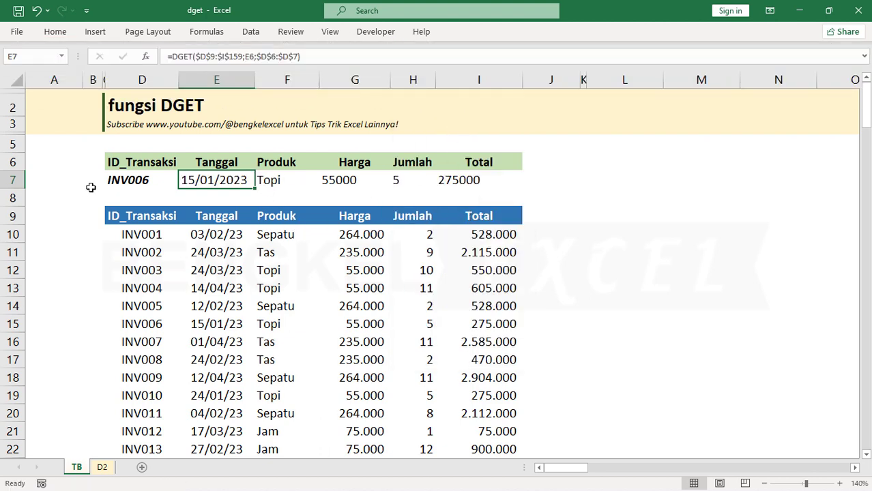
Set the date format of E7 to the 14/03/12 type with a two-digit year.
{"action": "left_click", "coordinate": [145, 183]}
{"action": "left_click", "coordinate": [233, 182]}
{"action": "left_click", "coordinate": [209, 323]}
{"action": "left_click", "coordinate": [225, 177]}
{"action": "key", "text": "ctrl+1"}
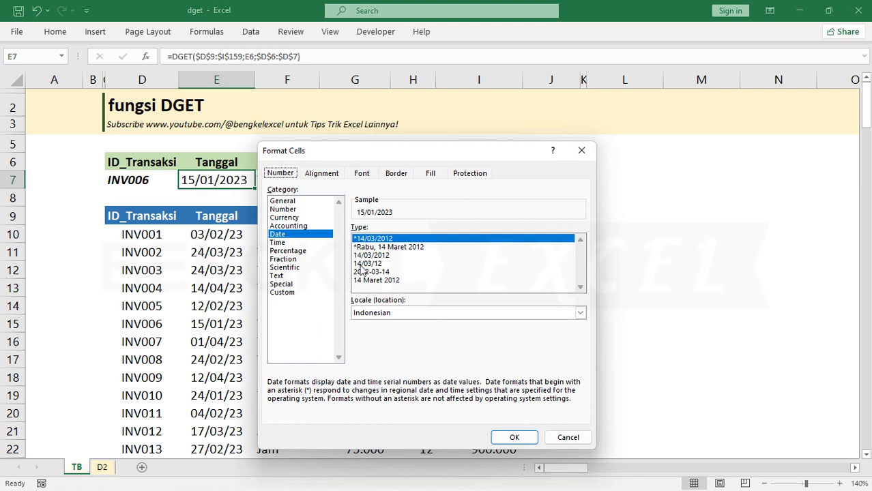
{"action": "left_click", "coordinate": [361, 265]}
{"action": "left_click", "coordinate": [515, 438]}
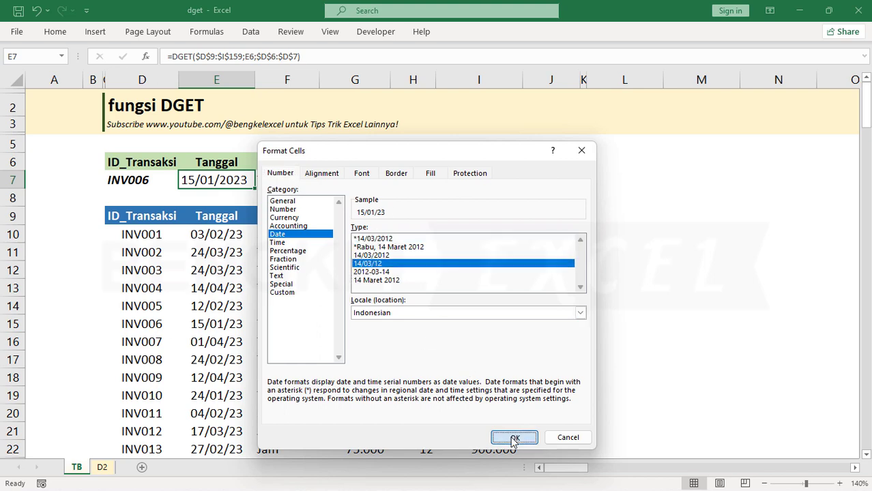
{"action": "left_click", "coordinate": [355, 270]}
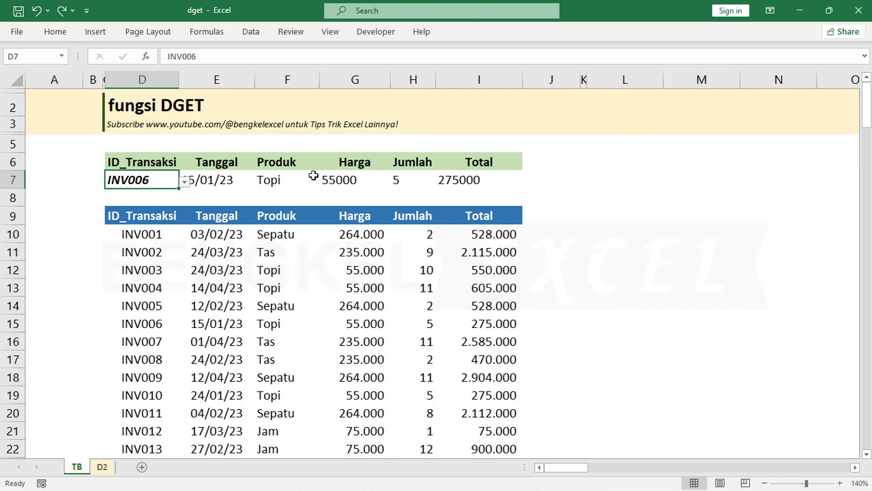
Format G7 and I7 as Number with the 1000 separator and no decimal places.
{"action": "left_click", "coordinate": [311, 174]}
{"action": "left_click", "coordinate": [351, 182]}
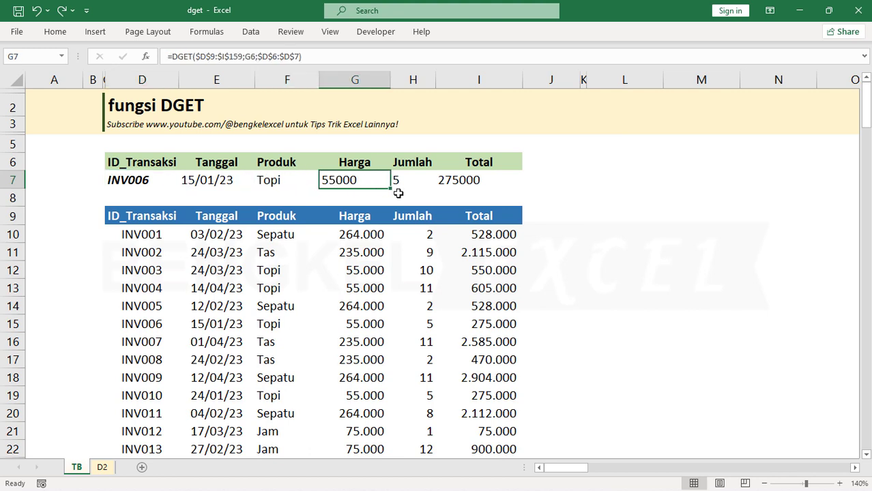
{"action": "left_click", "coordinate": [462, 181], "text": "ctrl"}
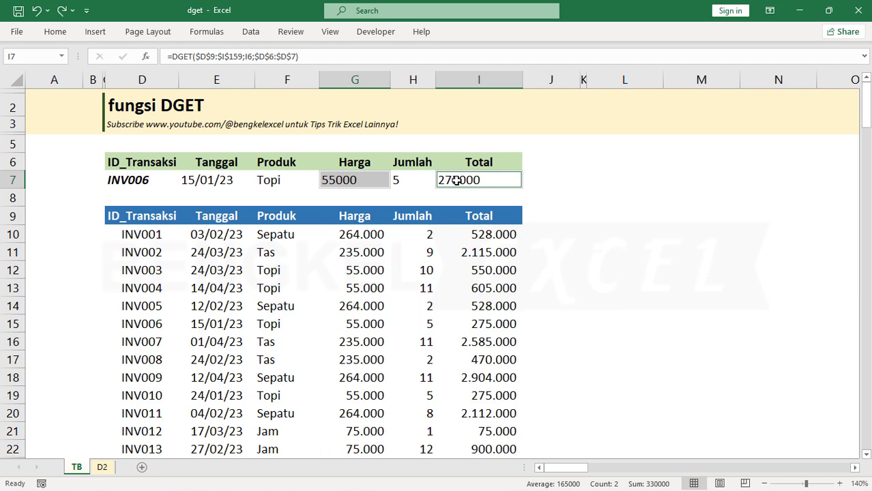
{"action": "key", "text": "ctrl+1"}
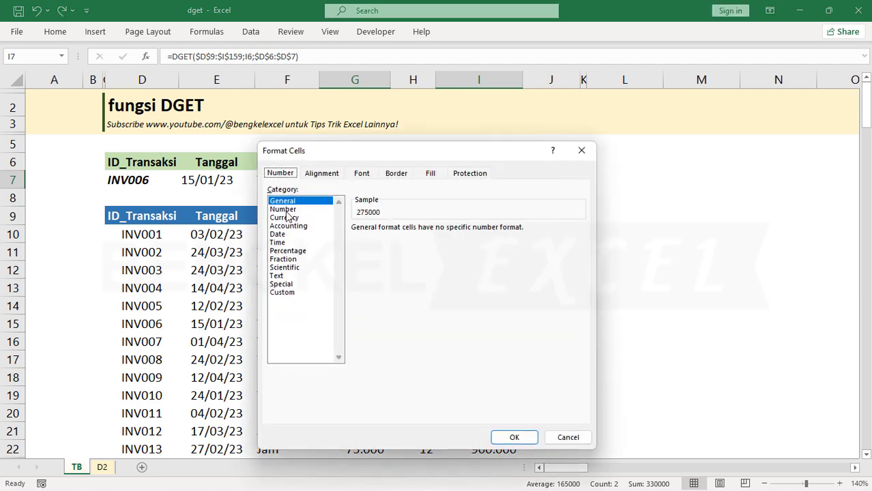
{"action": "left_click", "coordinate": [286, 209]}
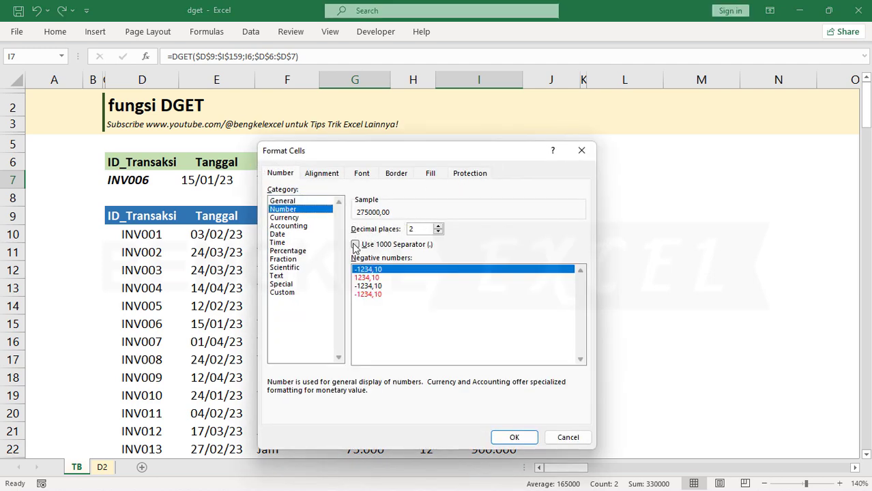
{"action": "left_click", "coordinate": [356, 244]}
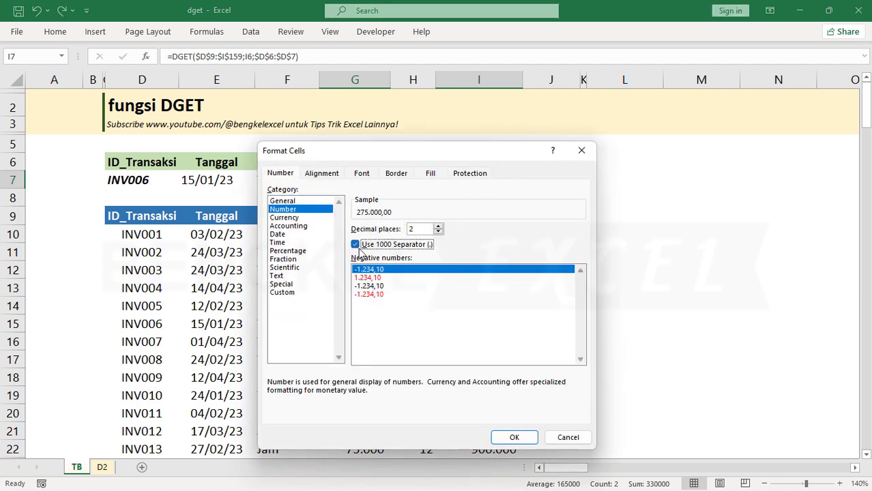
{"action": "left_click", "coordinate": [438, 232]}
{"action": "left_click", "coordinate": [439, 232]}
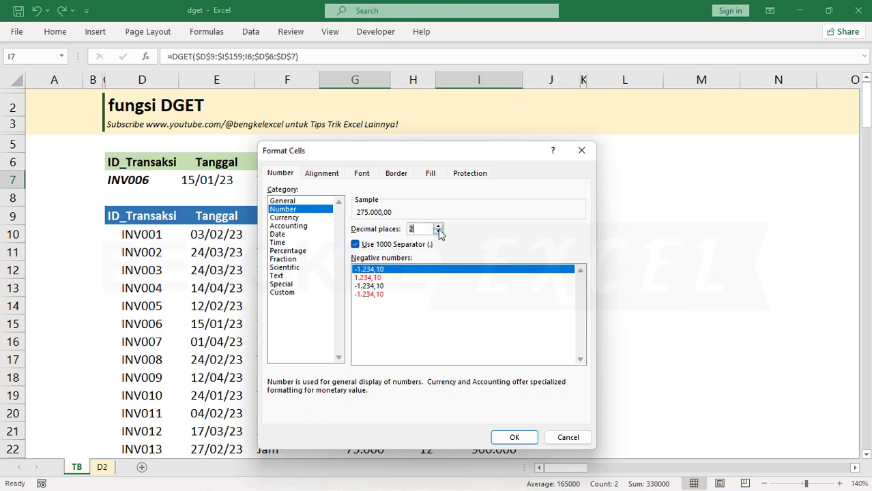
{"action": "left_click", "coordinate": [522, 438]}
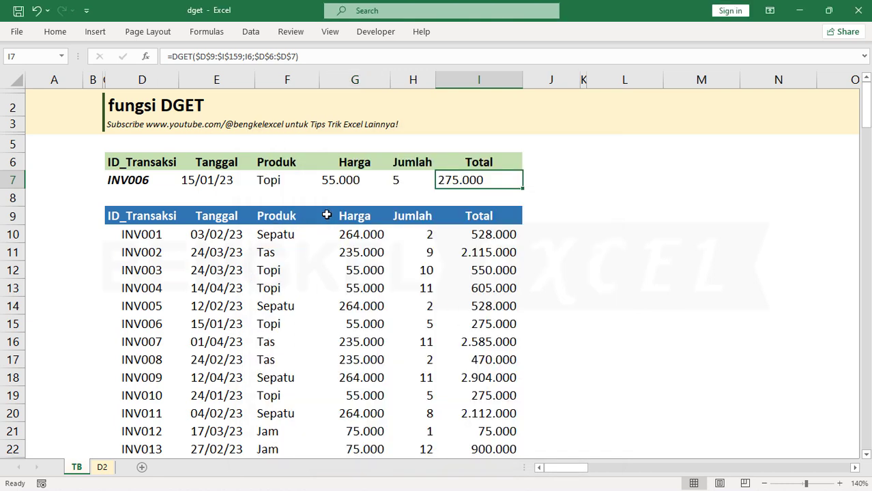
Choose INV011 from the transaction ID dropdown in D7.
{"action": "left_click", "coordinate": [151, 179]}
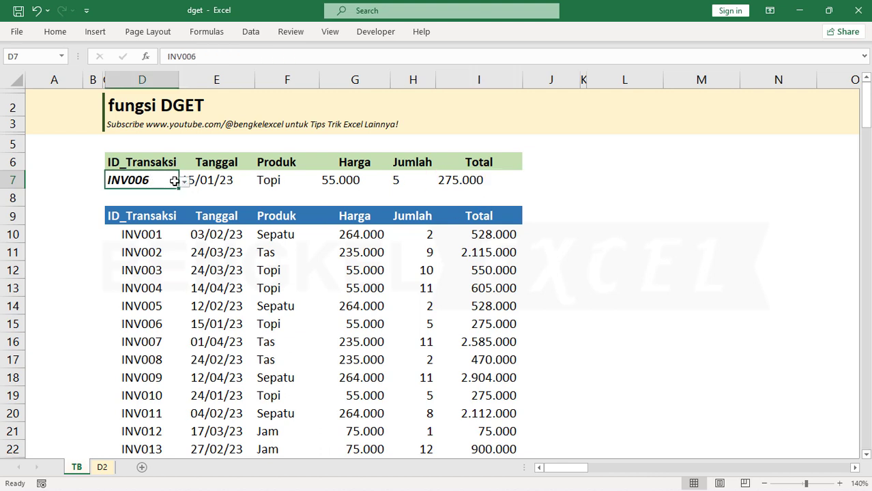
{"action": "left_click", "coordinate": [184, 182]}
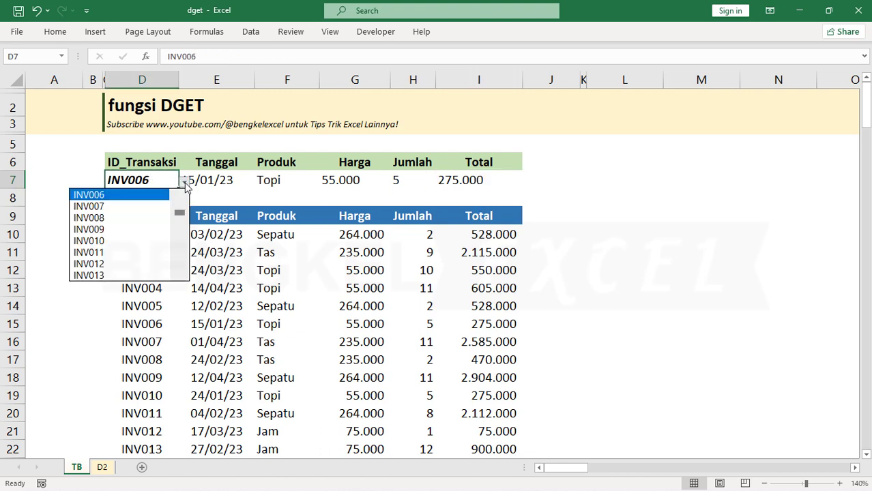
{"action": "left_click", "coordinate": [112, 253]}
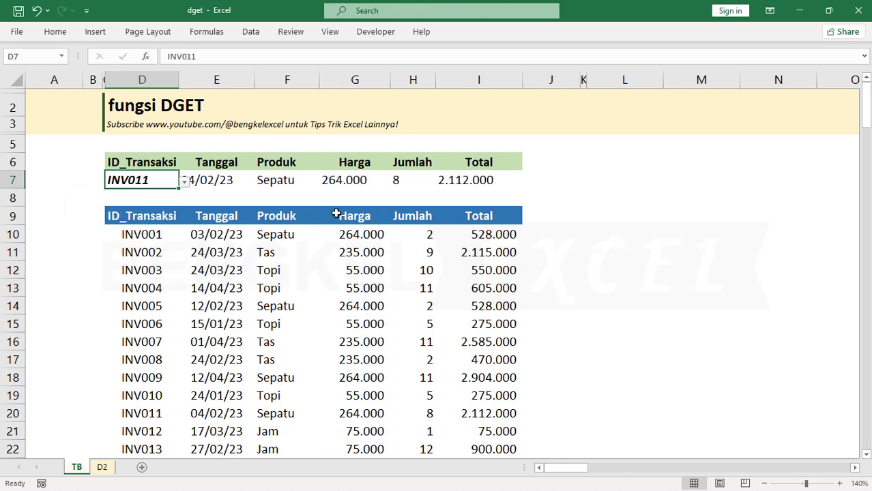
Compare the transaction details returned in row 7 with the INV011 record in row 20 of the table.
{"action": "left_click", "coordinate": [535, 191]}
{"action": "left_click", "coordinate": [463, 180]}
{"action": "left_click", "coordinate": [282, 193]}
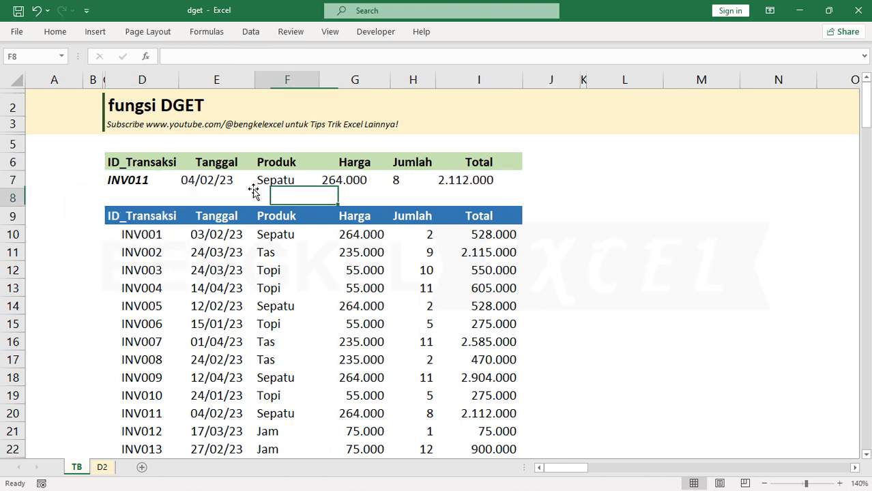
{"action": "left_click", "coordinate": [237, 180]}
{"action": "left_click", "coordinate": [485, 180]}
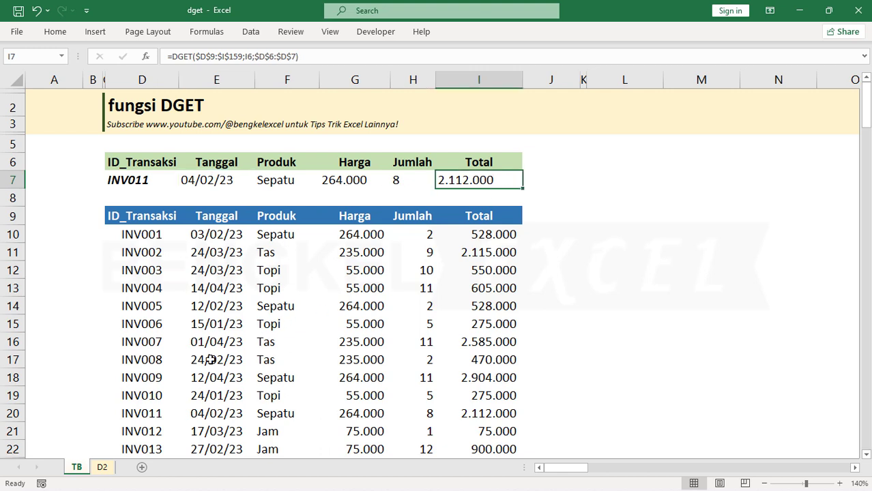
{"action": "left_click_drag", "start_coordinate": [142, 414], "coordinate": [481, 412]}
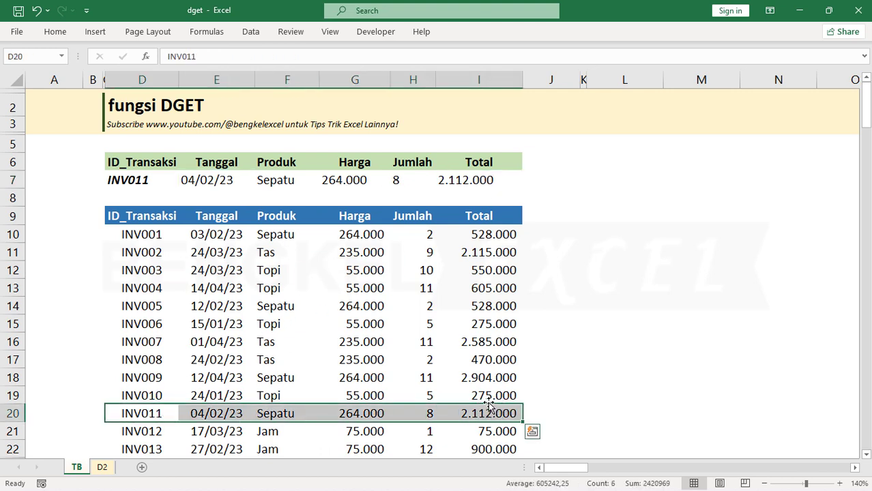
{"action": "left_click", "coordinate": [293, 254]}
{"action": "left_click", "coordinate": [479, 411]}
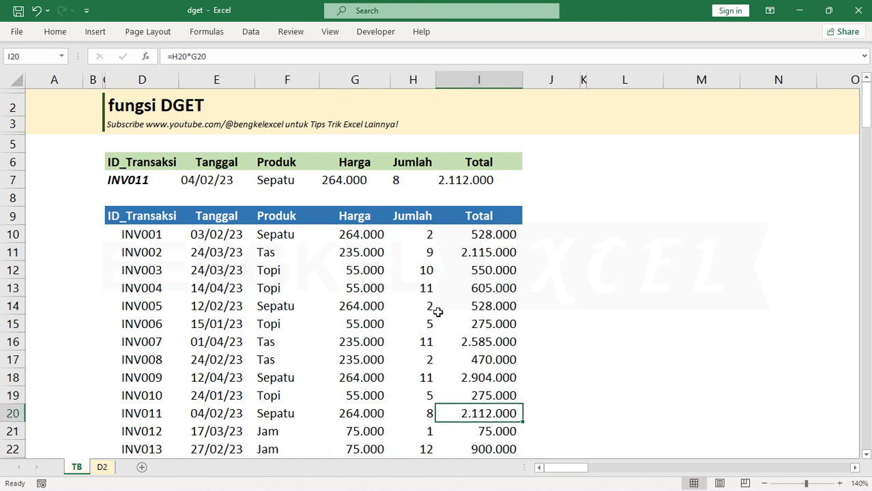
Review the DGET formulas and results for date, product, price, quantity and total in E7:I7.
{"action": "left_click", "coordinate": [229, 177]}
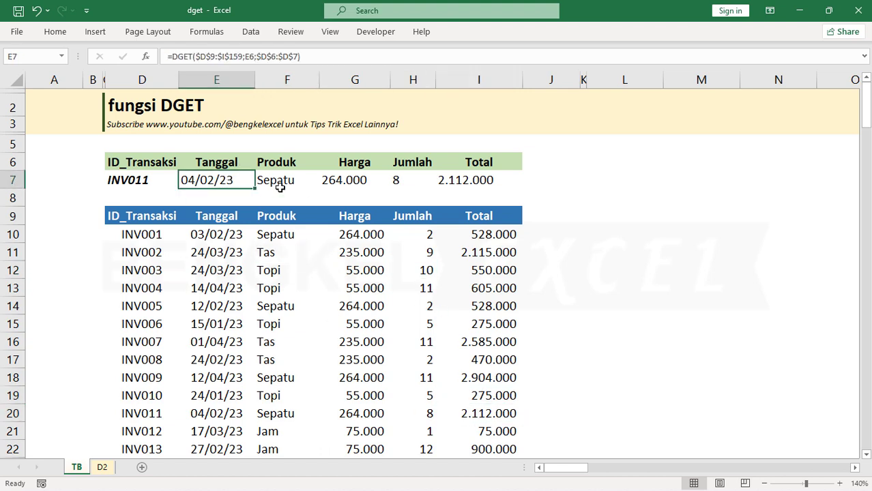
{"action": "left_click", "coordinate": [280, 186]}
{"action": "left_click", "coordinate": [333, 180]}
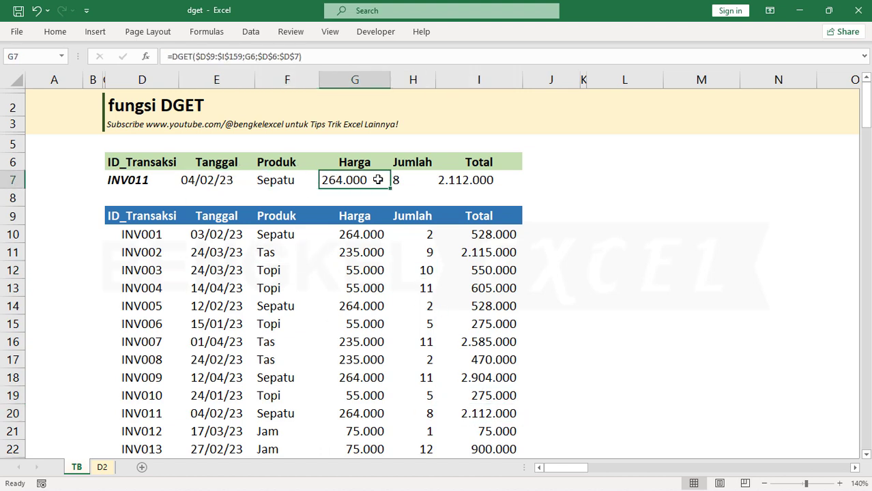
{"action": "left_click", "coordinate": [464, 178]}
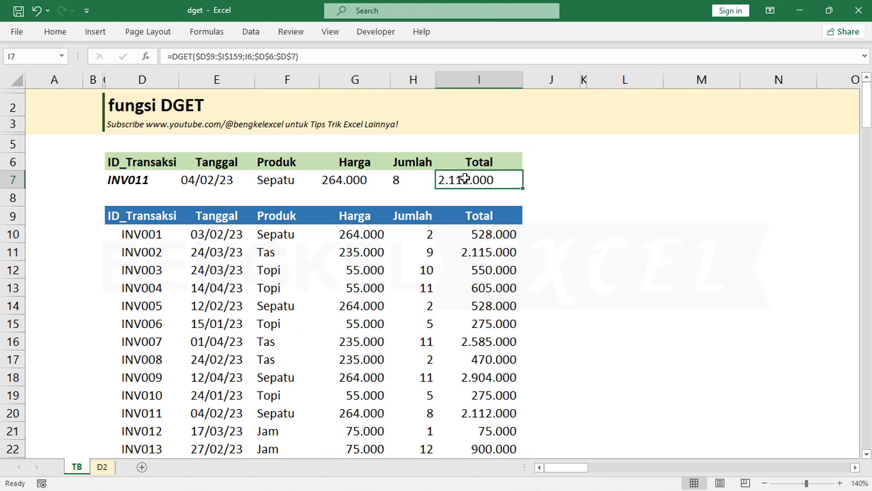
{"action": "left_click", "coordinate": [282, 165]}
{"action": "left_click", "coordinate": [327, 179]}
{"action": "left_click", "coordinate": [427, 185]}
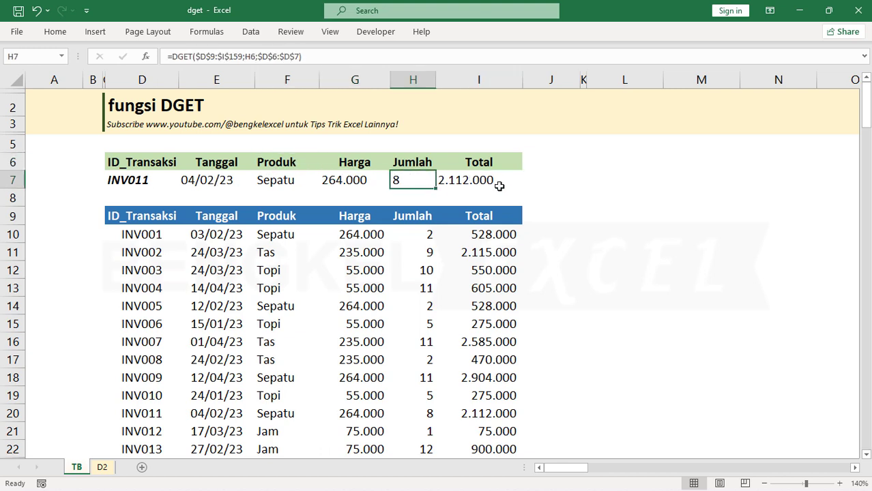
{"action": "left_click", "coordinate": [499, 186]}
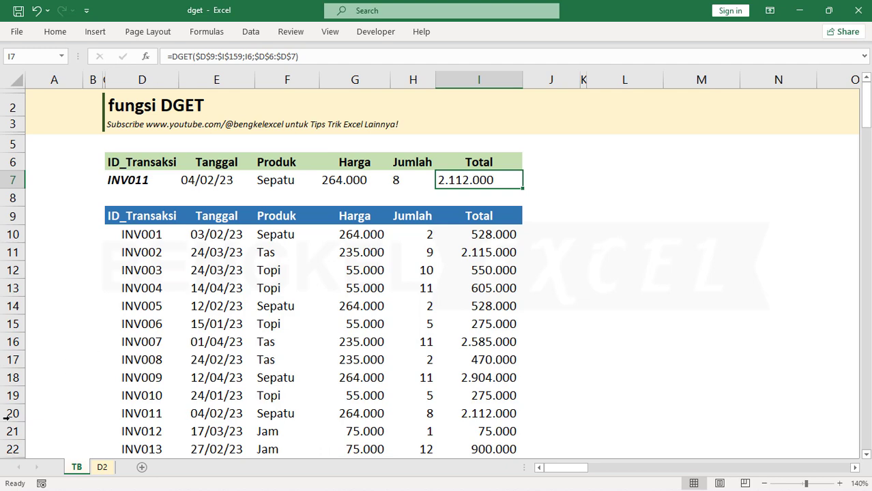
Go to sheet D2 and enter Staf Marketing as the Jabatan criterion in E7.
{"action": "left_click", "coordinate": [103, 466]}
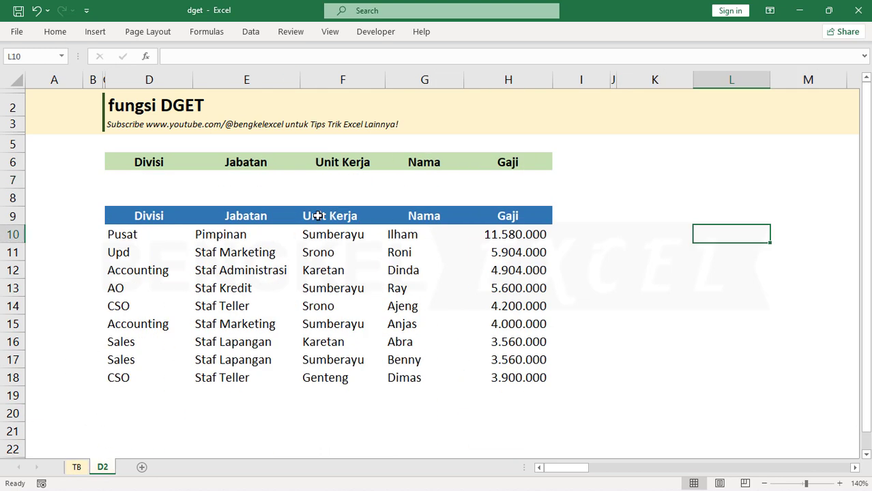
{"action": "left_click", "coordinate": [293, 178]}
{"action": "left_click", "coordinate": [145, 170]}
{"action": "left_click", "coordinate": [271, 168]}
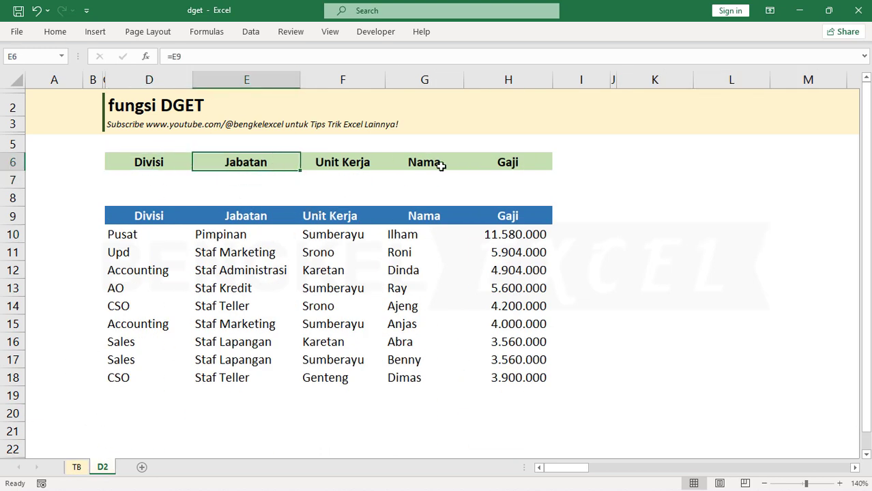
{"action": "left_click", "coordinate": [494, 161]}
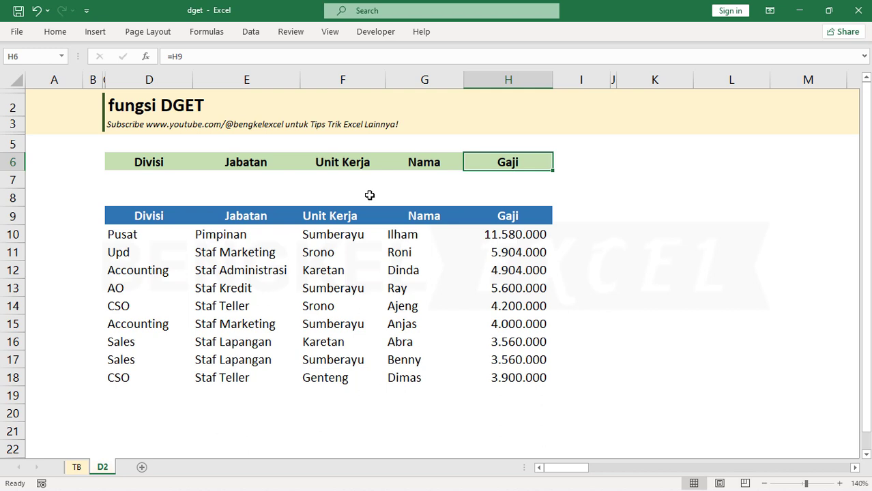
{"action": "left_click", "coordinate": [347, 180]}
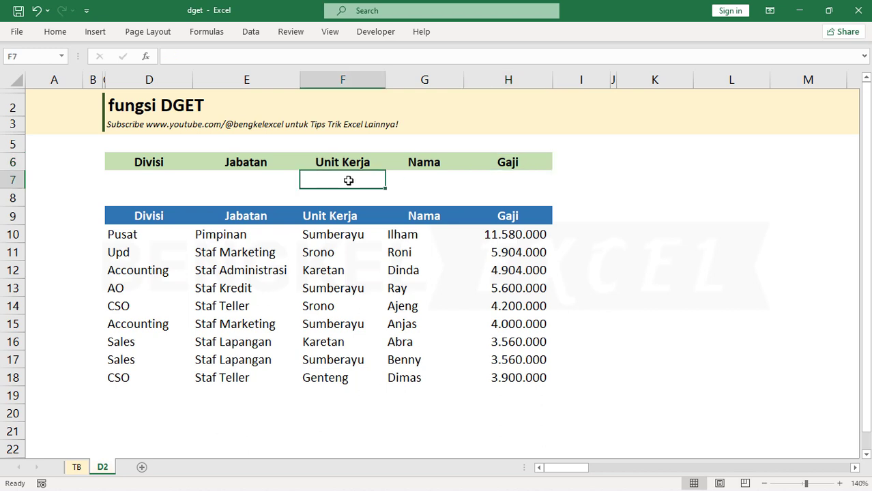
{"action": "left_click", "coordinate": [248, 177]}
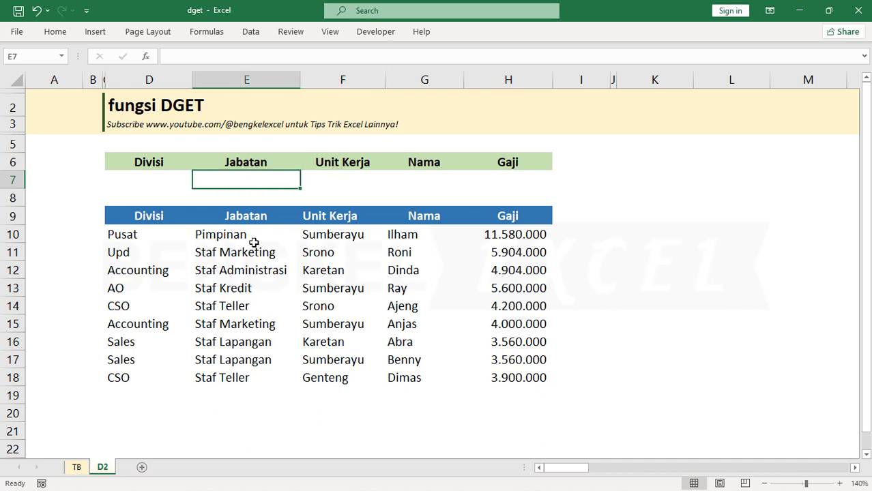
{"action": "type", "text": "S"}
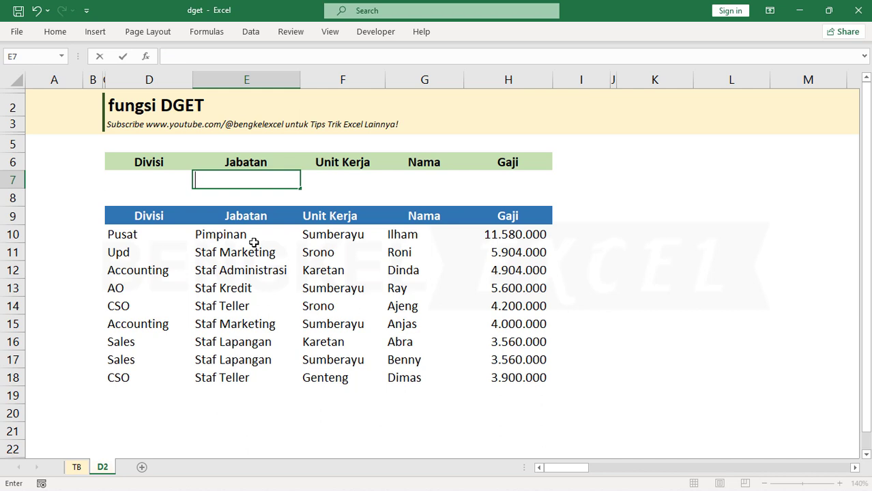
{"action": "type", "text": "Staf M"}
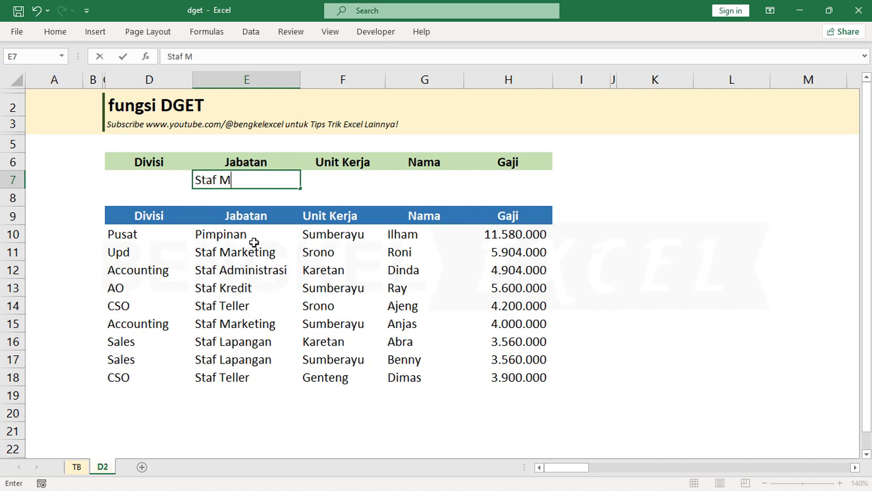
{"action": "type", "text": "arketing"}
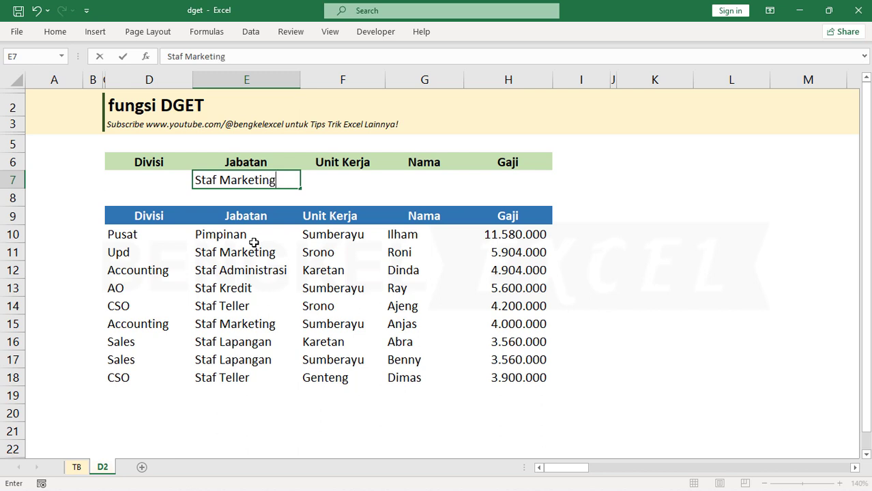
Enter Srono as the Unit Kerja criterion in F7.
{"action": "left_click", "coordinate": [352, 176]}
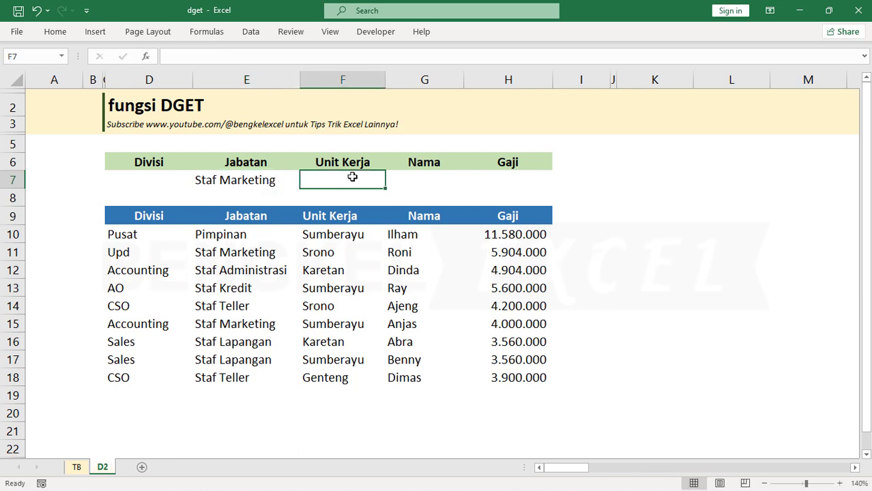
{"action": "double_click", "coordinate": [352, 177]}
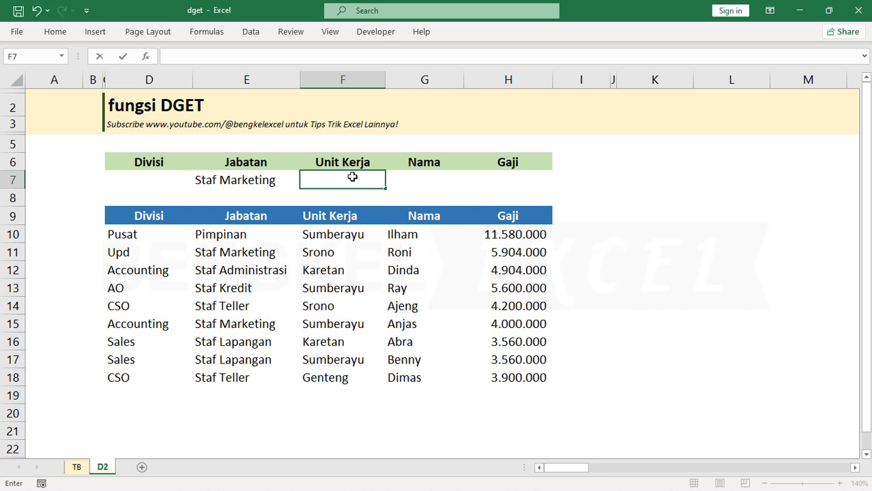
{"action": "type", "text": "Srono"}
{"action": "key", "text": "Return"}
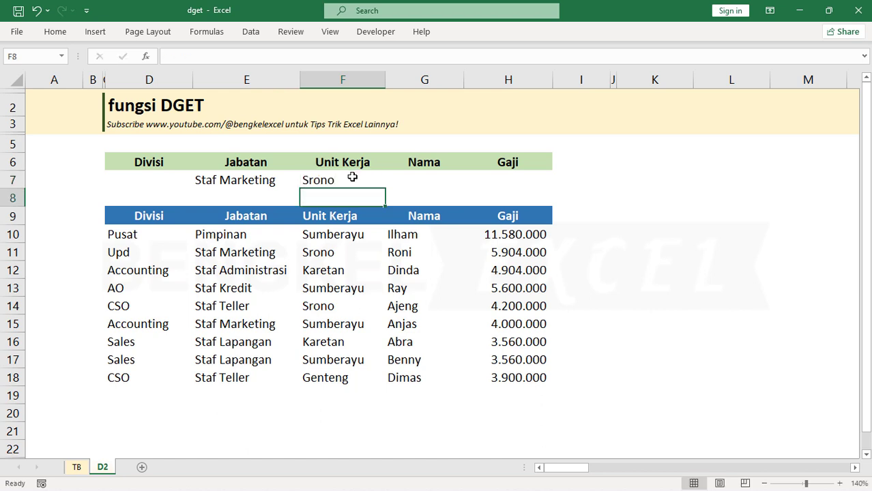
Look up the Nama in G7 with =DGET($D$9:$H$18;G6;$E$6:$F$7), using Jabatan and Unit Kerja as the criteria.
{"action": "left_click", "coordinate": [443, 181]}
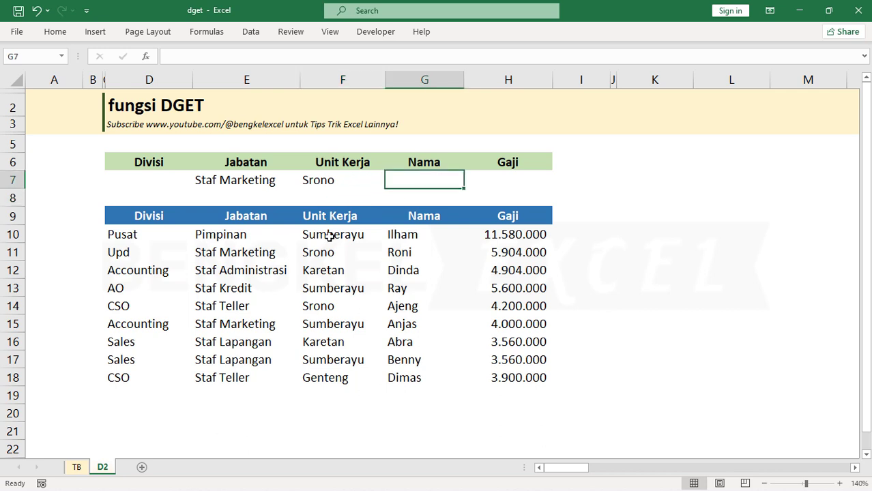
{"action": "type", "text": "=dge"}
{"action": "key", "text": "Tab"}
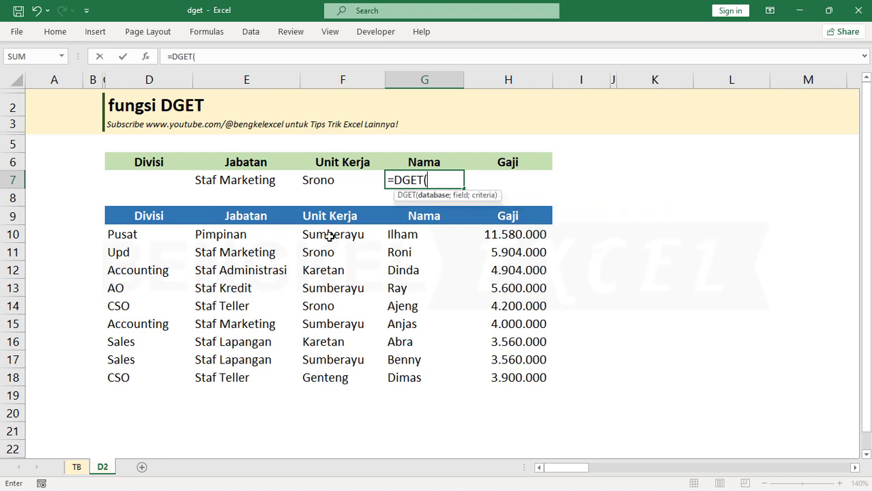
{"action": "left_click_drag", "start_coordinate": [142, 216], "coordinate": [520, 377]}
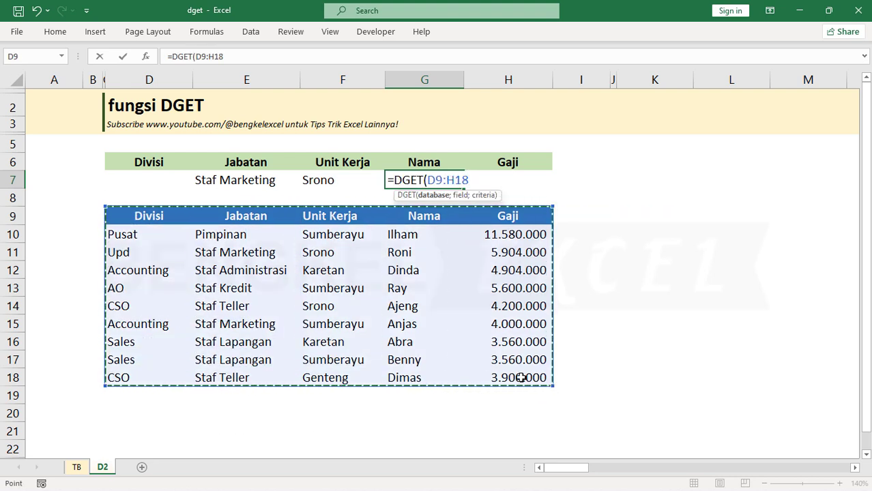
{"action": "key", "text": "F4"}
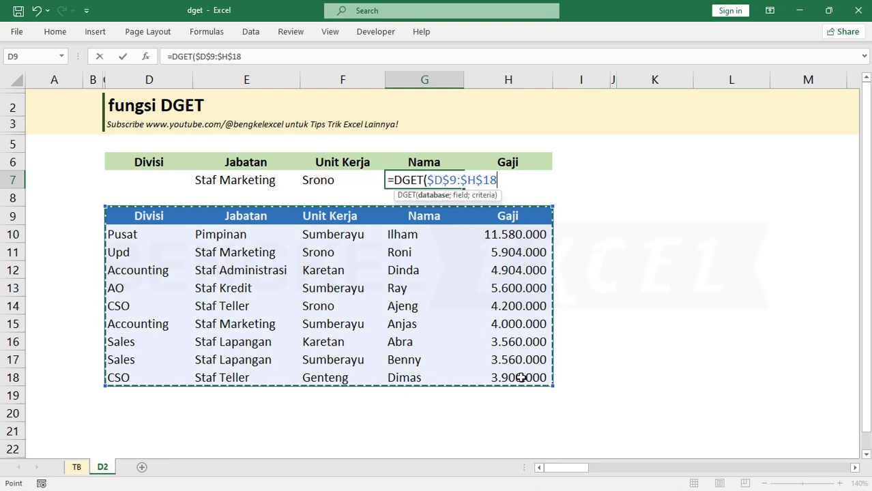
{"action": "type", "text": ";"}
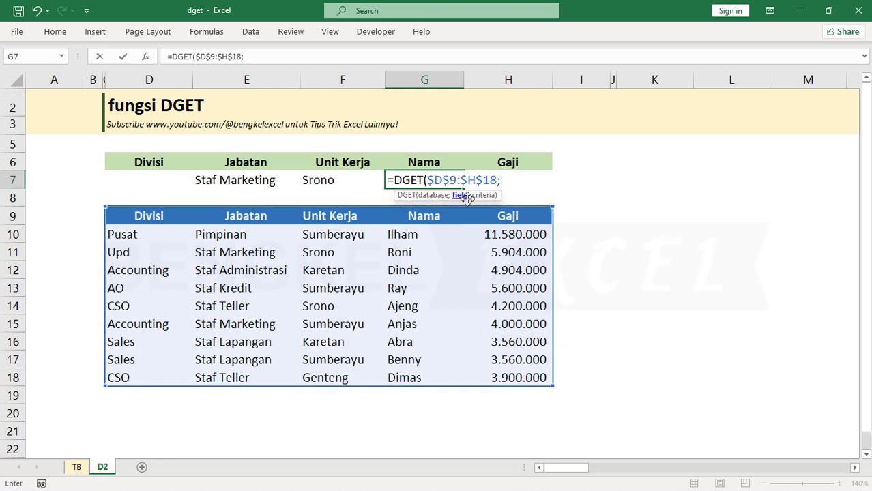
{"action": "left_click", "coordinate": [434, 161]}
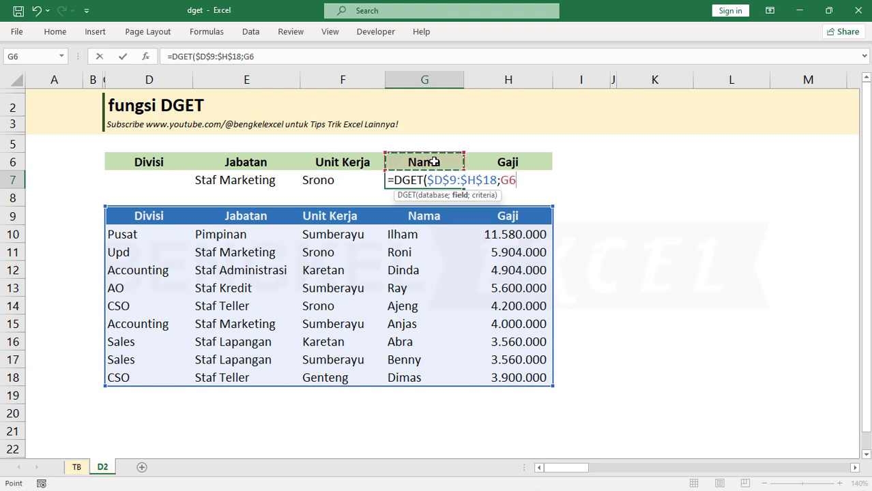
{"action": "type", "text": ";"}
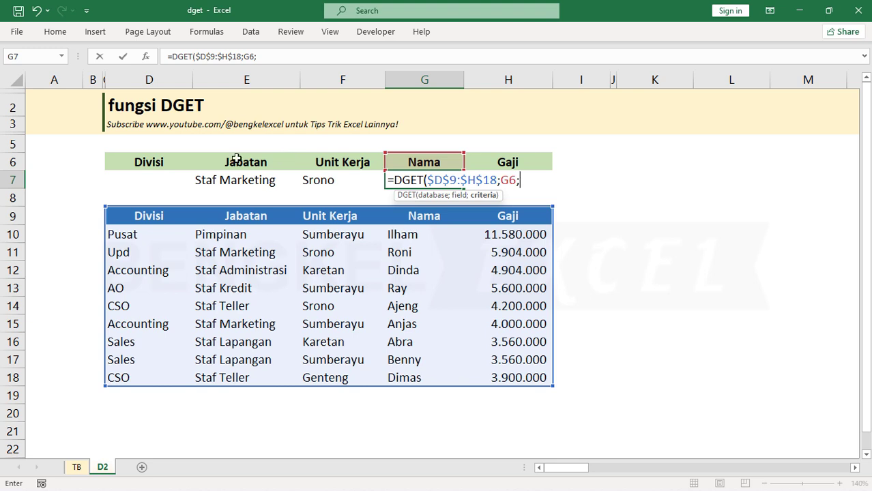
{"action": "left_click_drag", "start_coordinate": [238, 165], "coordinate": [319, 183]}
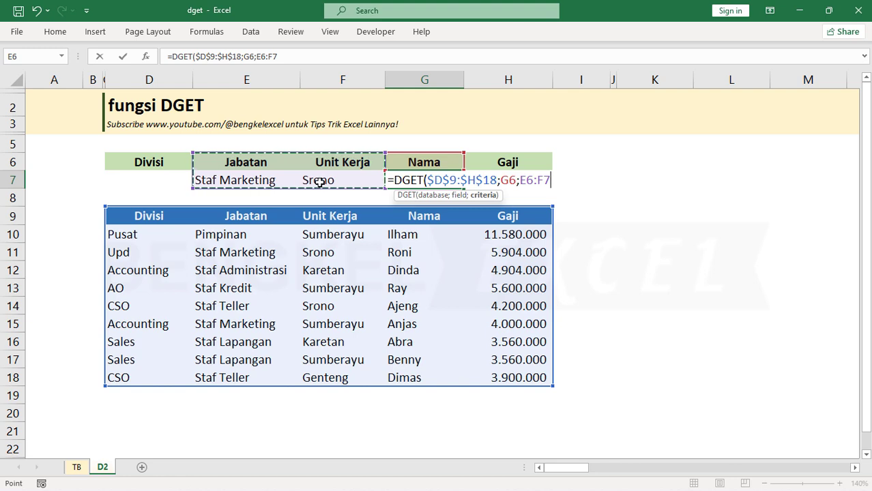
{"action": "key", "text": "F4"}
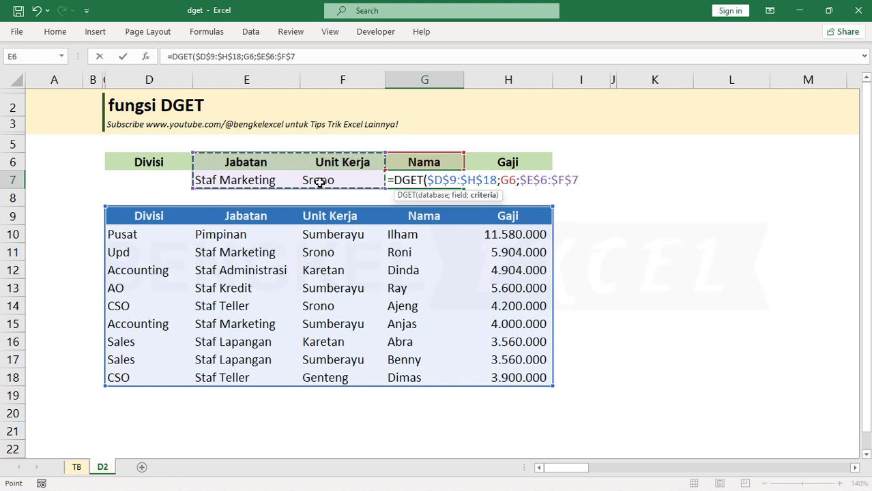
{"action": "type", "text": ")"}
{"action": "key", "text": "Return"}
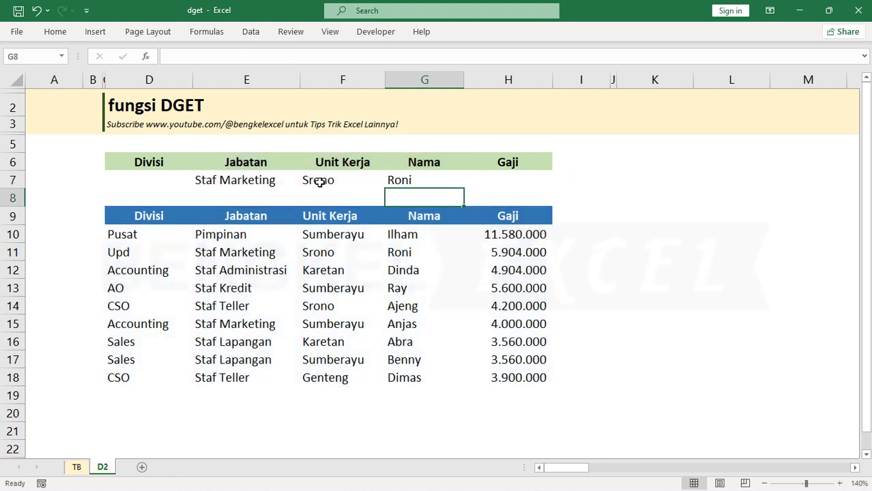
Compare the Jabatan and Unit Kerja criteria and the Nama result in row 7 with the matching record in row 11.
{"action": "left_click", "coordinate": [239, 180]}
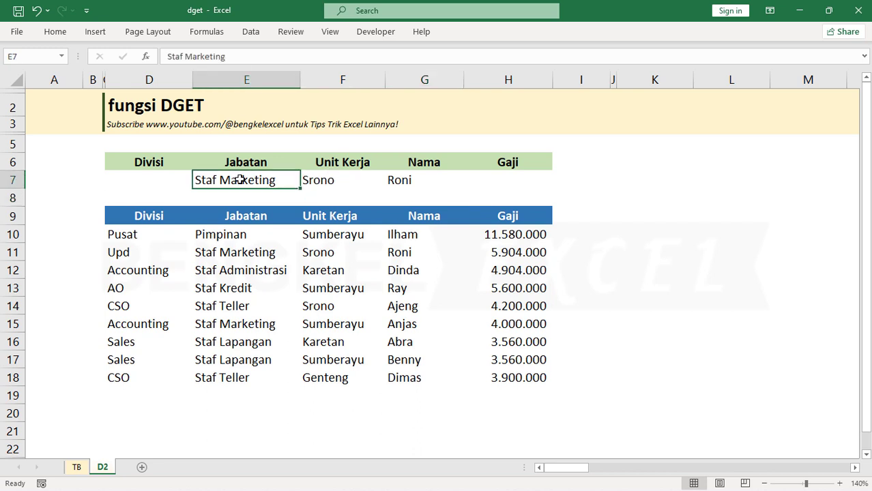
{"action": "left_click", "coordinate": [317, 182]}
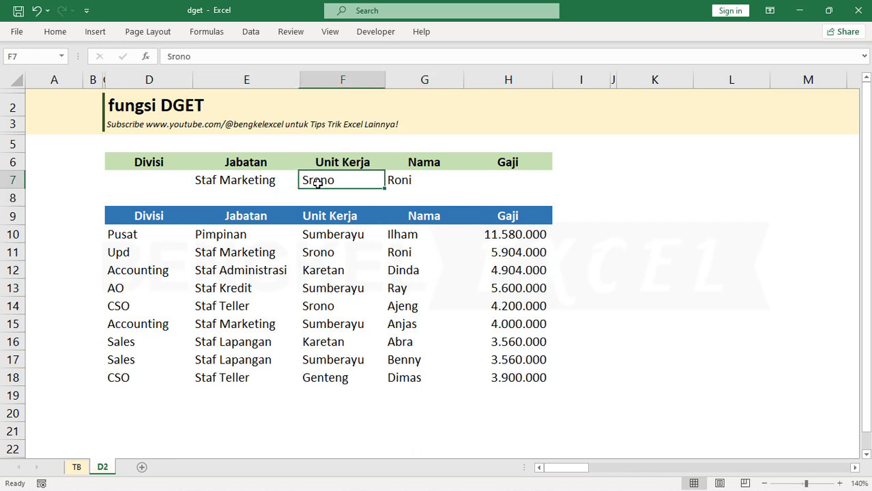
{"action": "left_click", "coordinate": [412, 179]}
{"action": "left_click", "coordinate": [387, 254]}
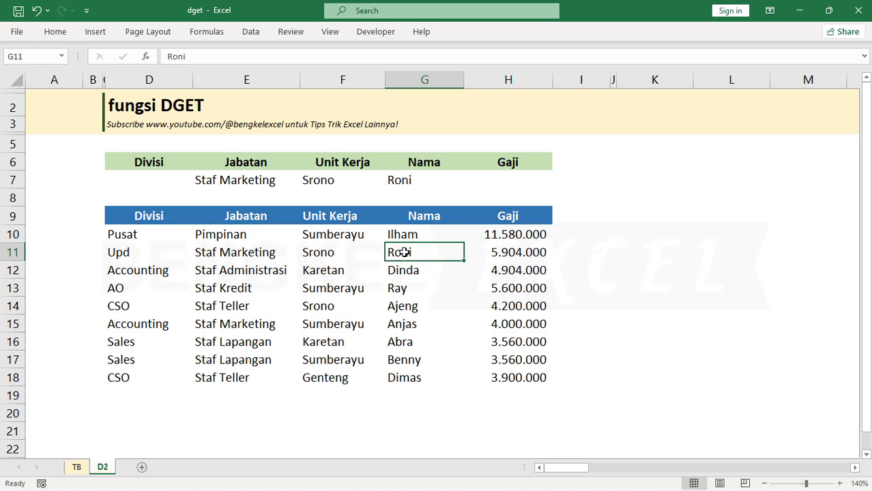
{"action": "left_click", "coordinate": [390, 186]}
{"action": "left_click", "coordinate": [326, 185]}
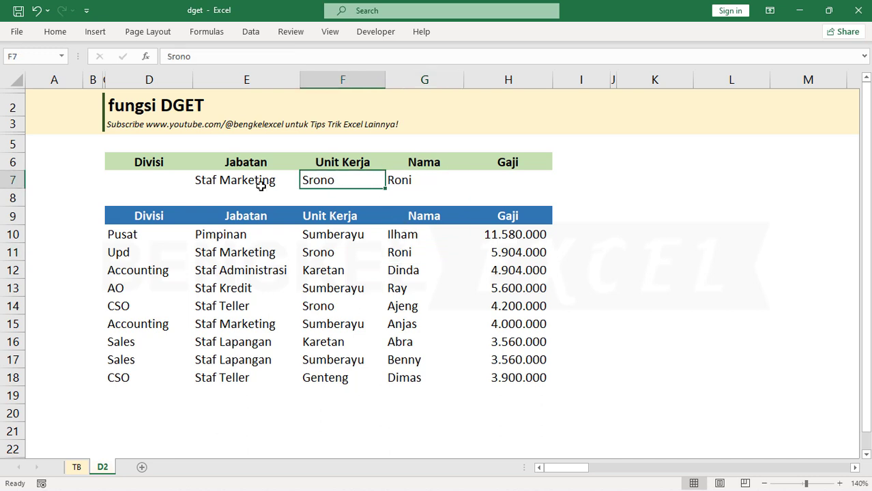
{"action": "left_click", "coordinate": [240, 186]}
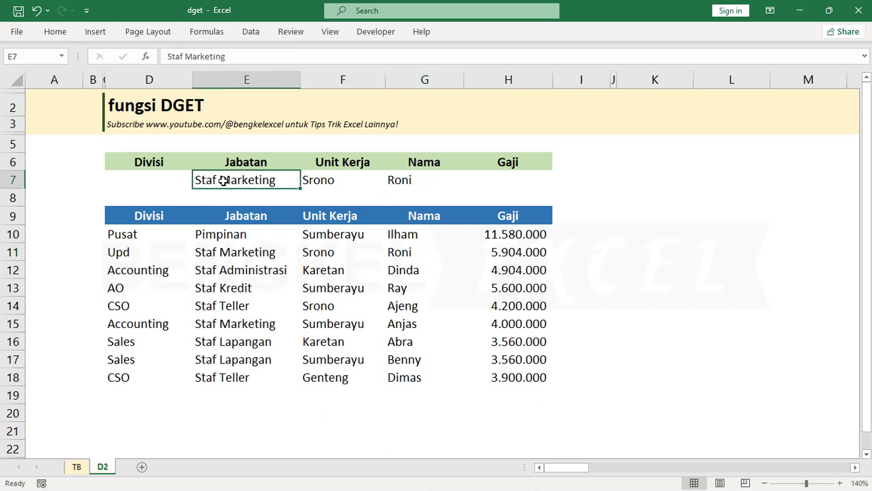
{"action": "left_click", "coordinate": [169, 178]}
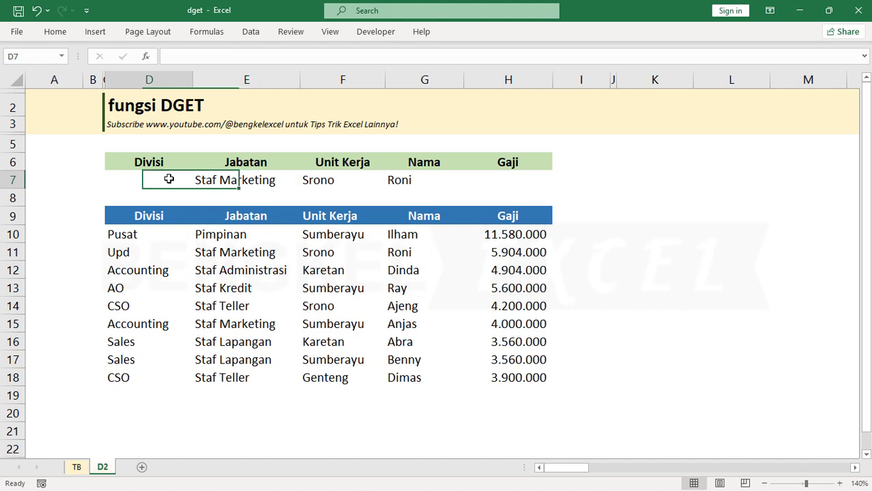
{"action": "left_click", "coordinate": [212, 179]}
Go to sheet TB and choose INV016 from the transaction ID dropdown in D7.
{"action": "left_click", "coordinate": [76, 467]}
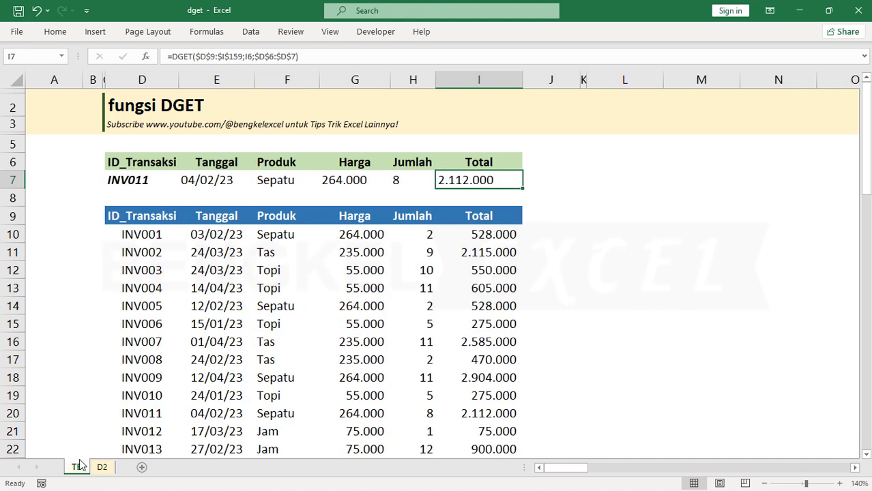
{"action": "left_click", "coordinate": [174, 181]}
{"action": "left_click", "coordinate": [184, 180]}
{"action": "left_click", "coordinate": [133, 252]}
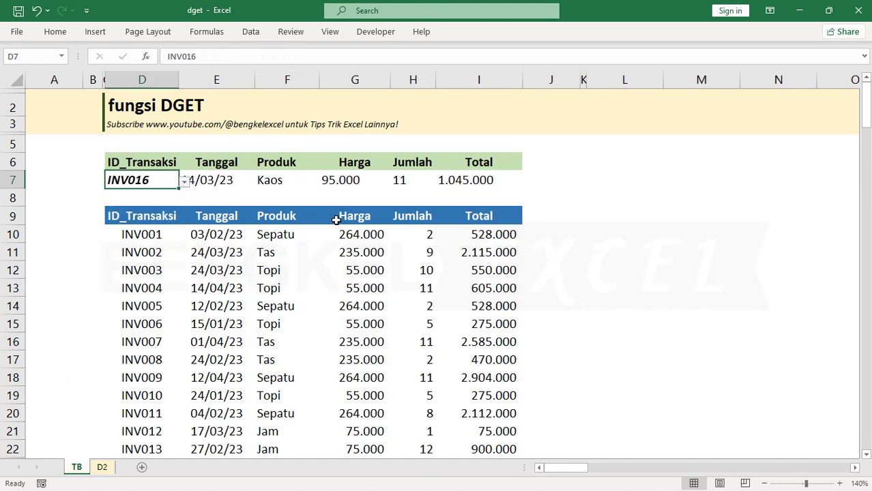
{"action": "left_click", "coordinate": [336, 216]}
Return to sheet D2 and review the two criteria in E7:F7 and the DGET formula in G7.
{"action": "left_click", "coordinate": [101, 466]}
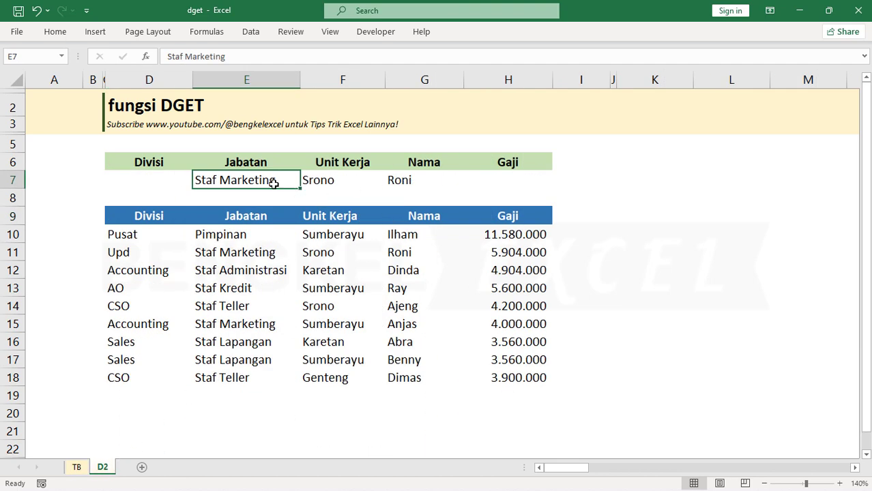
{"action": "key", "text": "Right"}
{"action": "key", "text": "Right"}
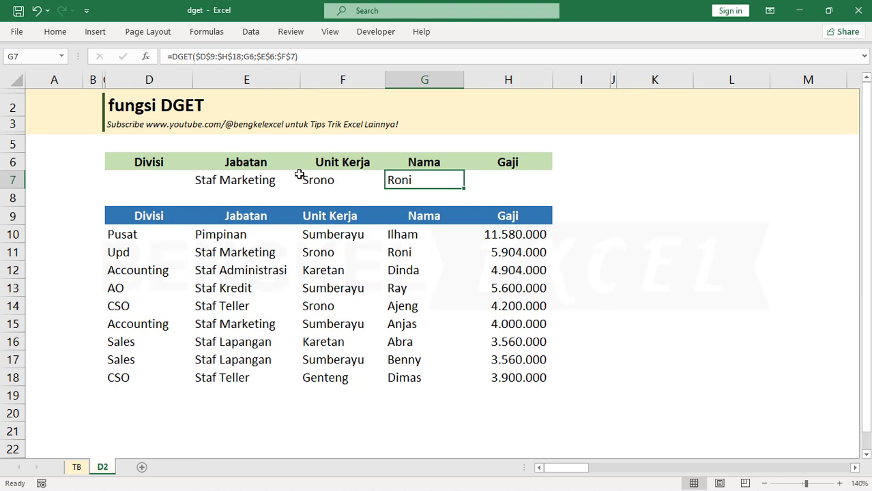
{"action": "left_click", "coordinate": [276, 178]}
{"action": "left_click", "coordinate": [315, 180]}
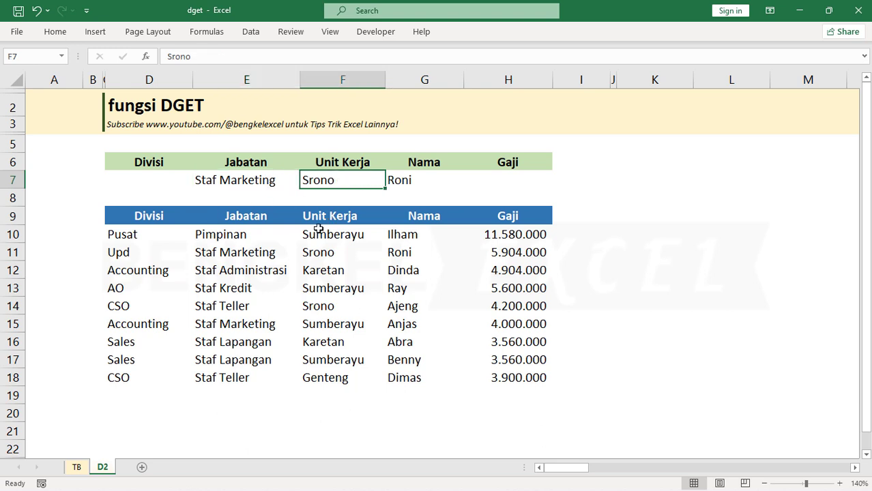
{"action": "key", "text": "Left"}
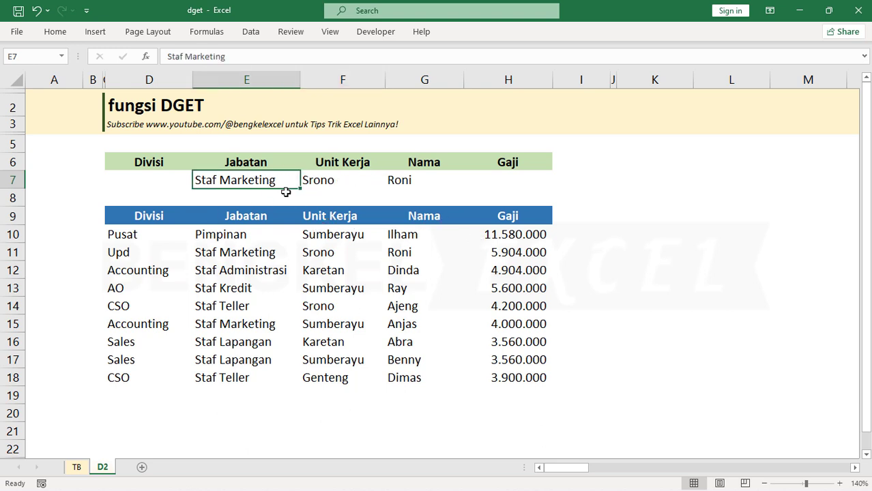
{"action": "left_click", "coordinate": [341, 180]}
{"action": "left_click", "coordinate": [282, 179]}
Set the Unit Kerja of the second Staf Marketing record, in F15, to Srono to create a duplicate match.
{"action": "left_click", "coordinate": [253, 257]}
{"action": "left_click", "coordinate": [273, 324]}
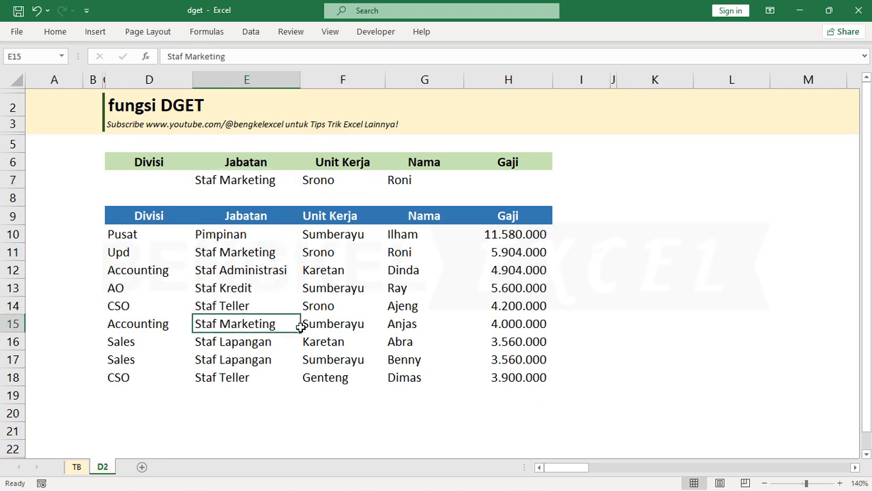
{"action": "left_click", "coordinate": [321, 324]}
{"action": "type", "text": "Srono"}
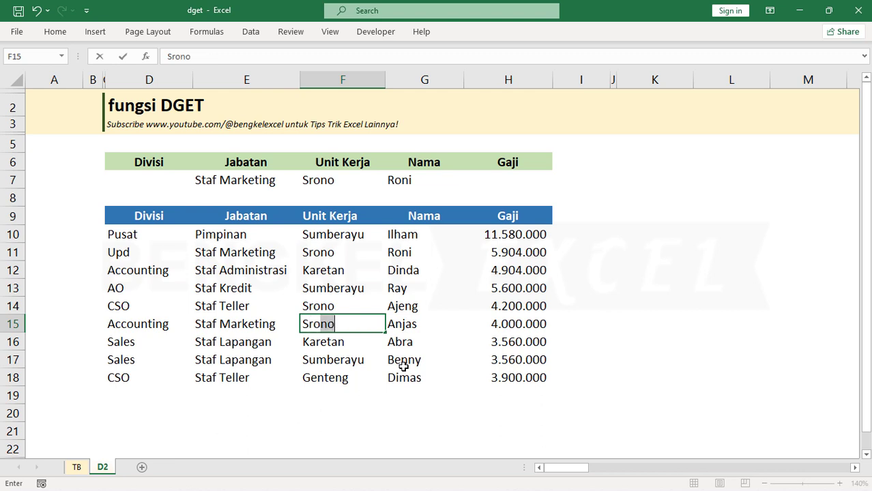
{"action": "key", "text": "Return"}
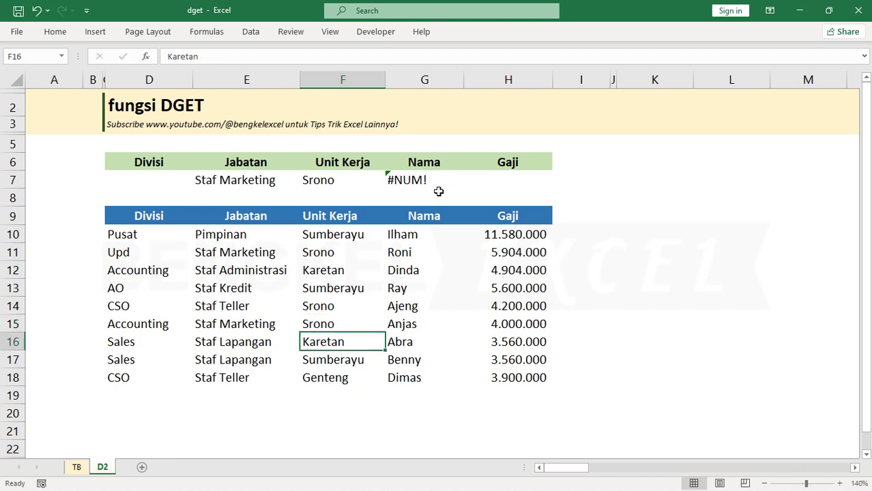
Check the DGET result in G7 against the duplicate criteria match and undo the Unit Kerja change in F15.
{"action": "left_click", "coordinate": [423, 178]}
{"action": "left_click", "coordinate": [224, 254]}
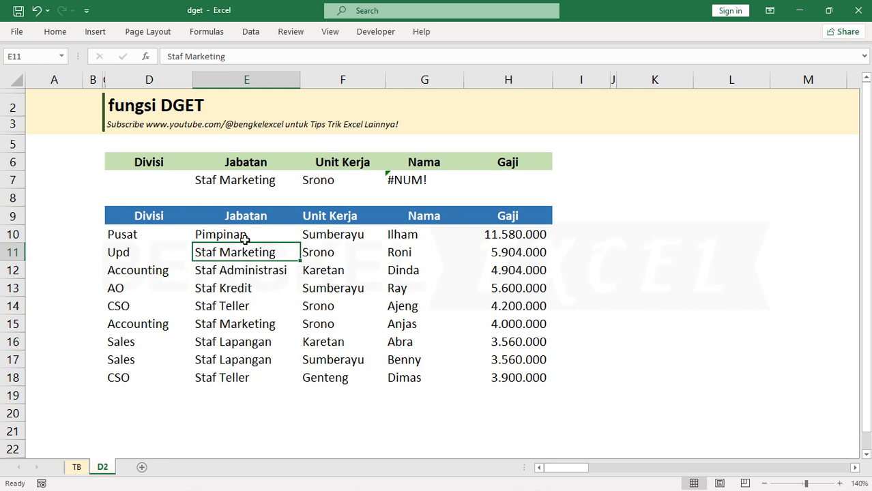
{"action": "left_click", "coordinate": [255, 177]}
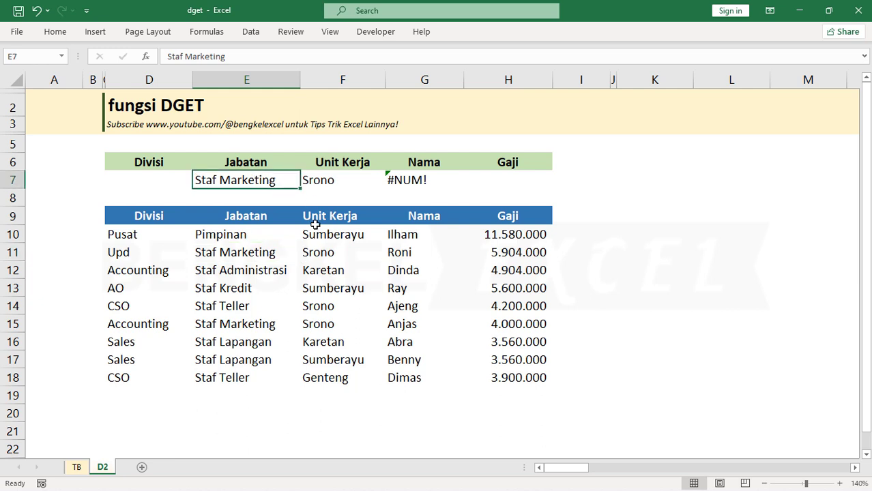
{"action": "key", "text": "ctrl+z"}
Begin a DGET formula in the Divisi result cell D7, with the absolute range $D$9:$H$18 as its database.
{"action": "left_click", "coordinate": [156, 181]}
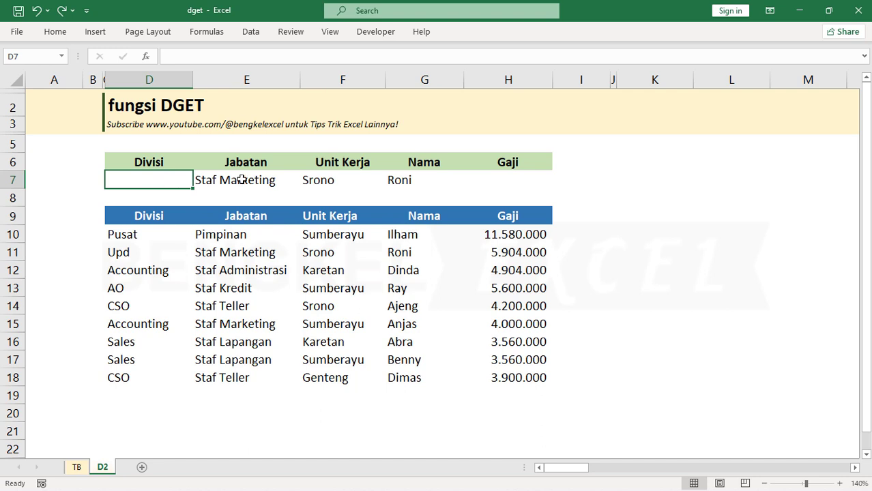
{"action": "left_click", "coordinate": [169, 213]}
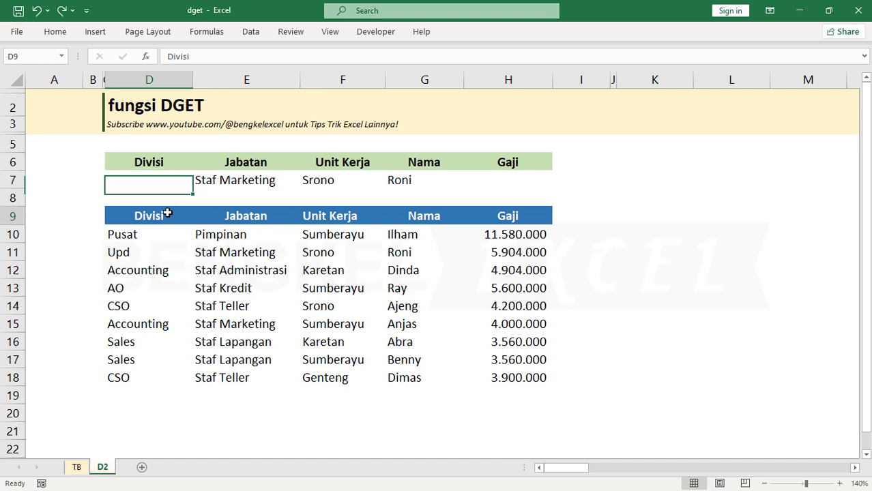
{"action": "key", "text": "Up"}
{"action": "key", "text": "Up"}
{"action": "key", "text": "BackSpace"}
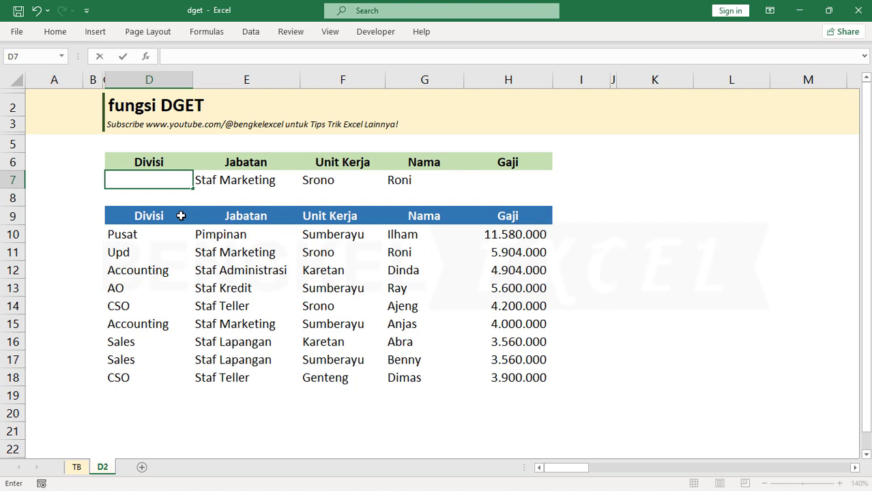
{"action": "type", "text": "=DGET("}
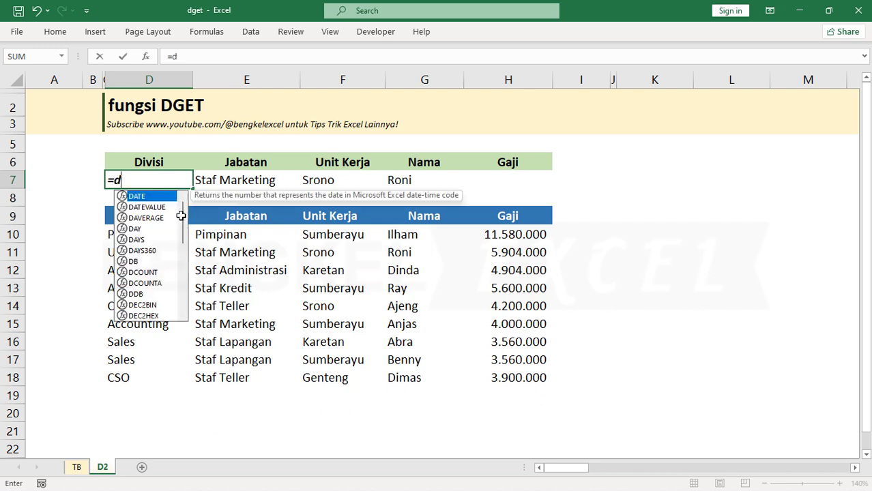
{"action": "key", "text": "Tab"}
{"action": "left_click", "coordinate": [181, 216]}
{"action": "key", "text": "BackSpace"}
{"action": "key", "text": "BackSpace"}
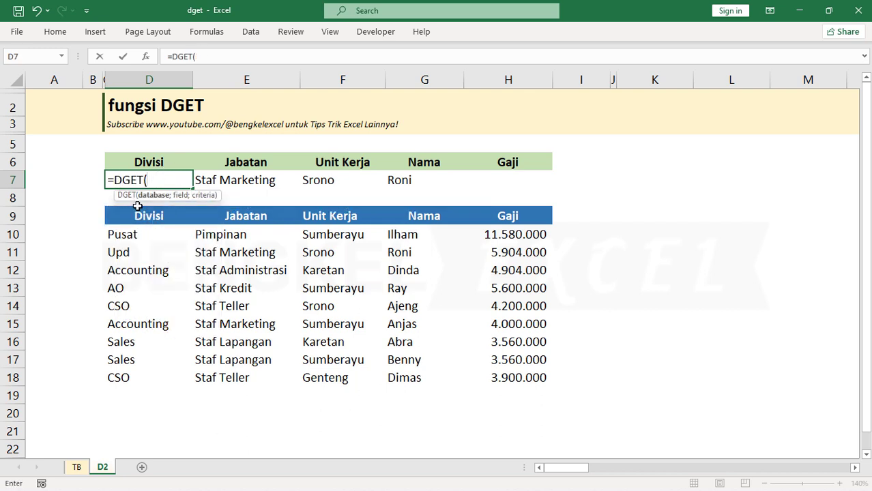
{"action": "left_click_drag", "start_coordinate": [116, 216], "coordinate": [424, 348]}
{"action": "left_click_drag", "start_coordinate": [499, 386], "coordinate": [507, 377]}
{"action": "key", "text": "F4"}
{"action": "type", "text": ";"}
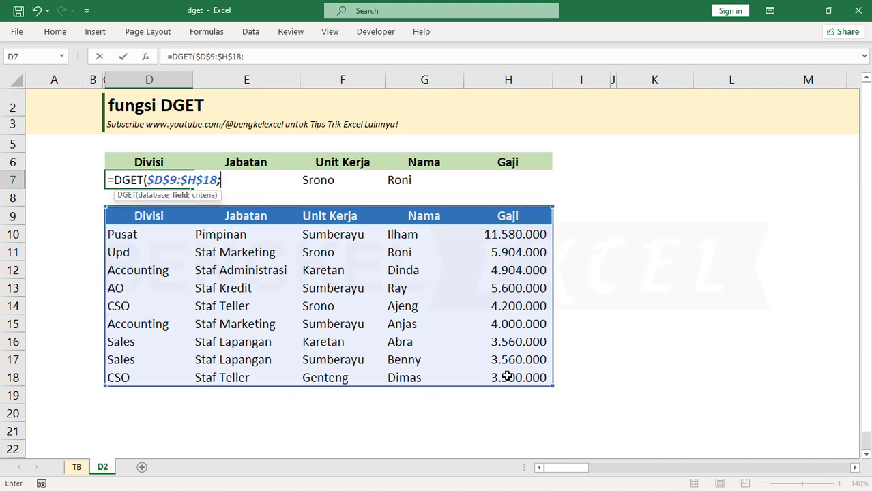
Complete the DGET formula in D7 with D6 as the field and the absolute range $E$6:$F$7 as the criteria.
{"action": "left_click", "coordinate": [166, 161]}
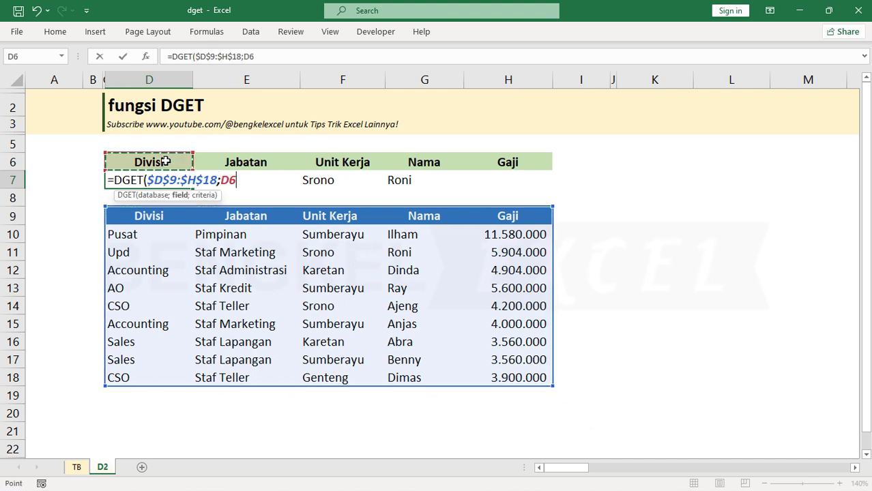
{"action": "type", "text": ";"}
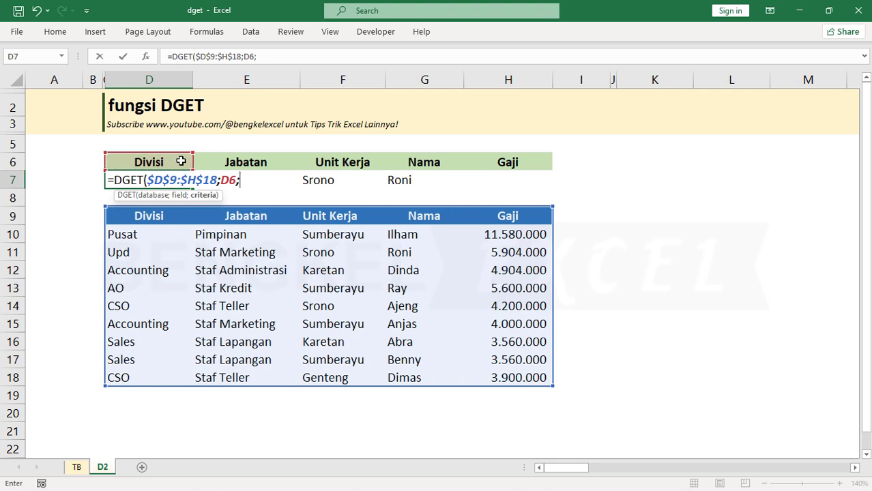
{"action": "left_click_drag", "start_coordinate": [241, 164], "coordinate": [366, 171]}
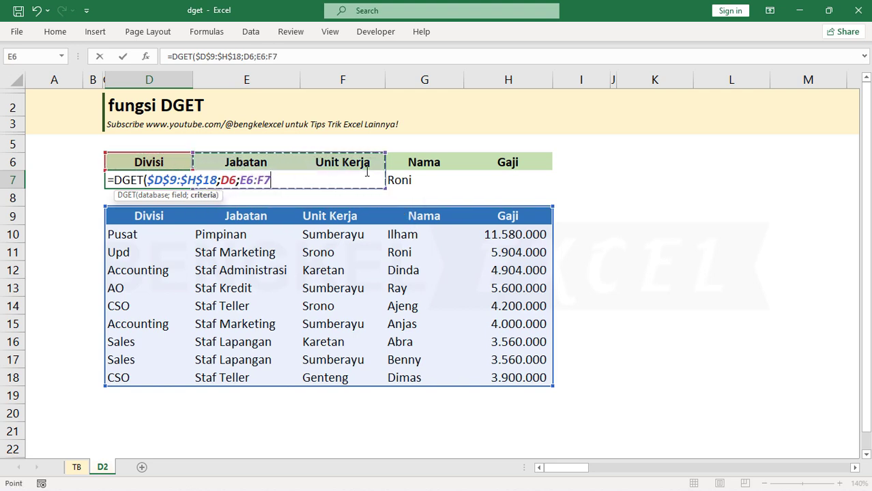
{"action": "key", "text": "F4"}
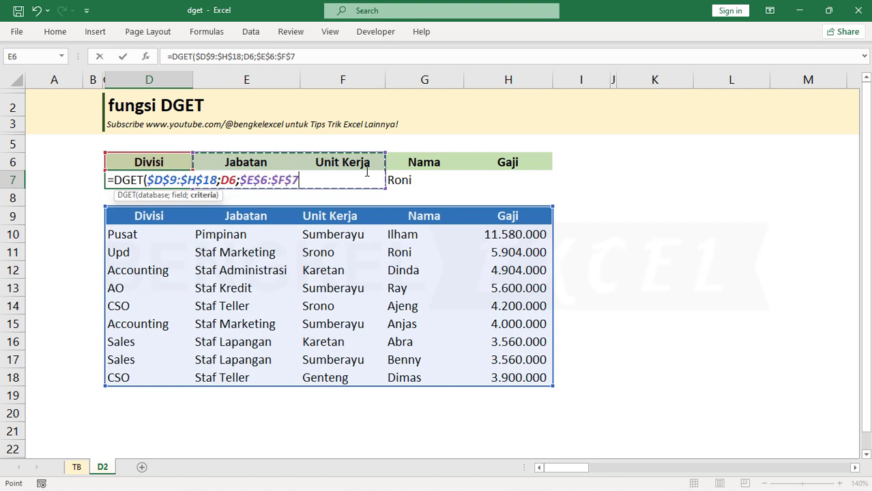
{"action": "type", "text": ")"}
{"action": "key", "text": "Return"}
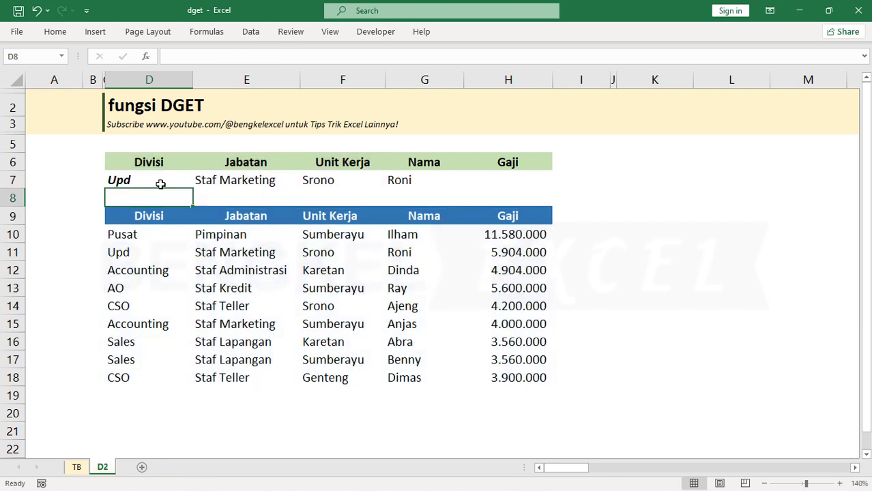
Check the Divisi result in D7 against the criteria in E7:F7 and the matching record in row 11.
{"action": "left_click", "coordinate": [184, 181]}
{"action": "left_click", "coordinate": [263, 182]}
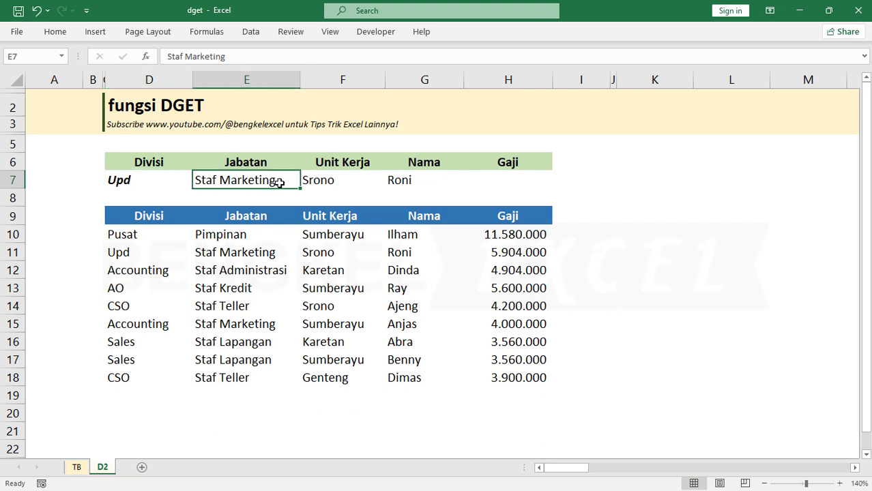
{"action": "left_click", "coordinate": [301, 180]}
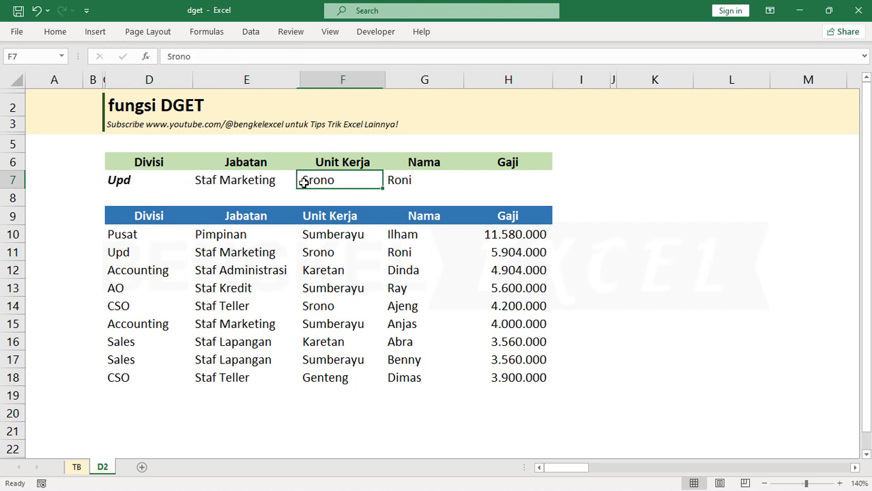
{"action": "left_click", "coordinate": [126, 251]}
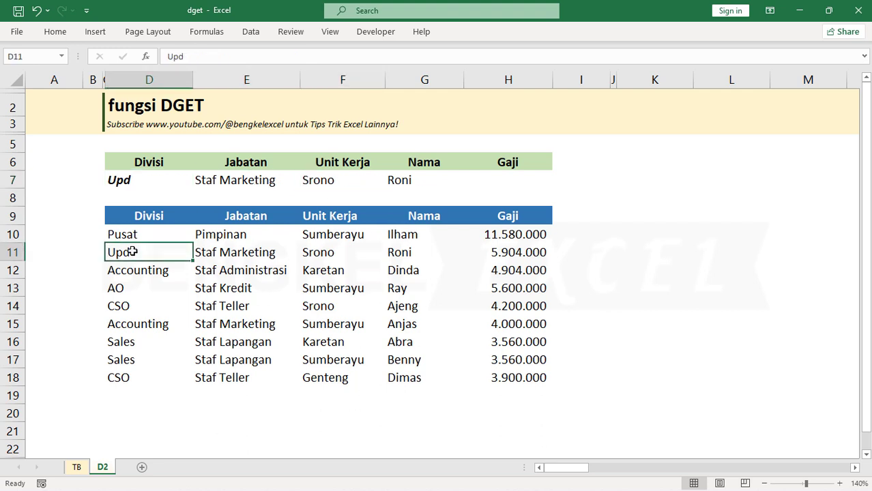
Fill the DGET formula from the Nama cell G7 into the Gaji cell H7.
{"action": "left_click", "coordinate": [532, 186]}
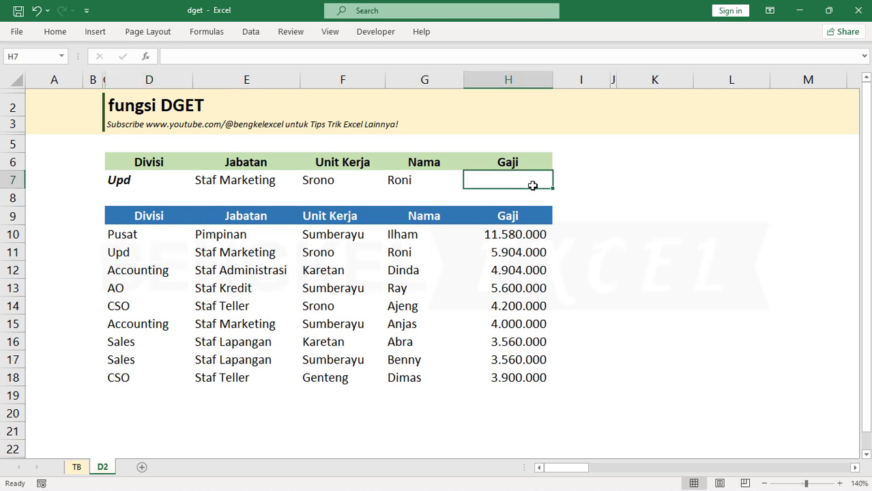
{"action": "left_click", "coordinate": [406, 181]}
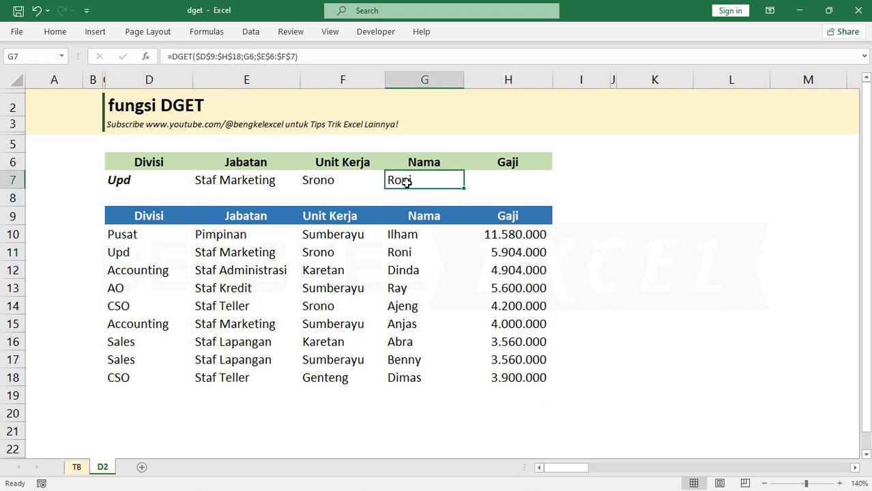
{"action": "left_click", "coordinate": [466, 190]}
{"action": "left_click", "coordinate": [445, 182]}
{"action": "left_click_drag", "start_coordinate": [464, 189], "coordinate": [504, 180]}
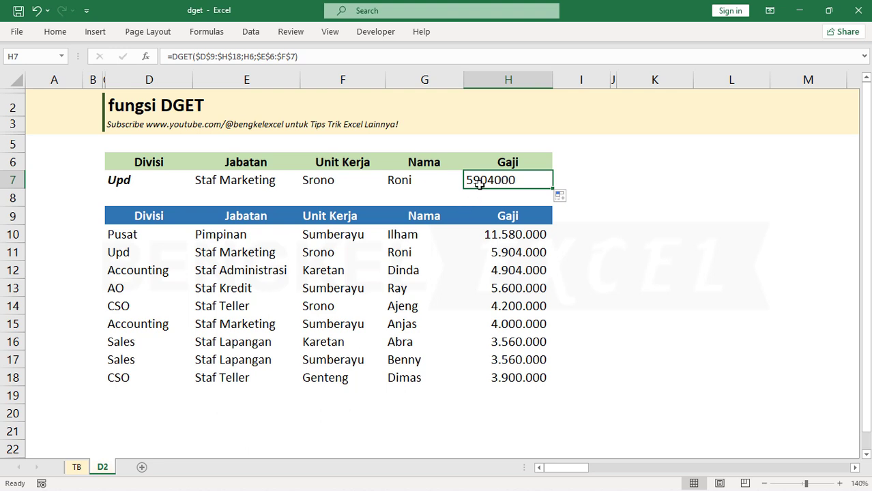
Look at the first employee record, and on sheet TB review the DGET formulas in F7 and E7 and the transaction table.
{"action": "left_click", "coordinate": [492, 234]}
{"action": "left_click", "coordinate": [399, 234]}
{"action": "left_click", "coordinate": [214, 237]}
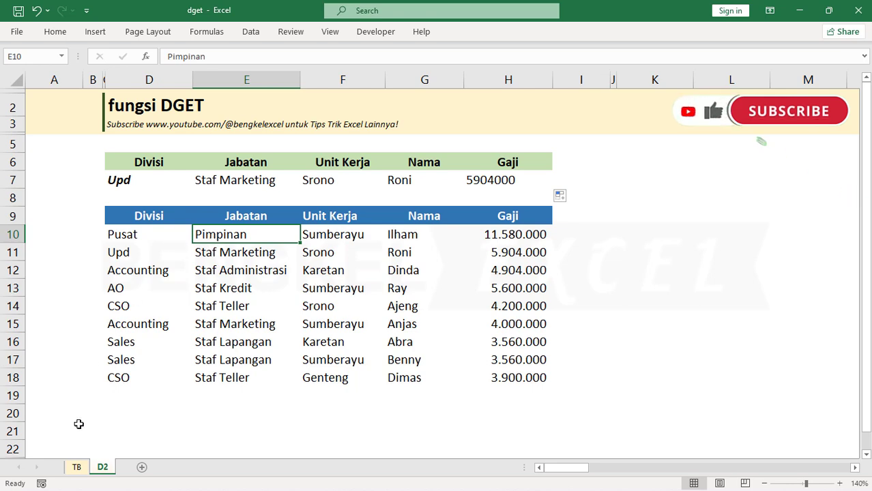
{"action": "left_click", "coordinate": [76, 467]}
{"action": "left_click", "coordinate": [290, 186]}
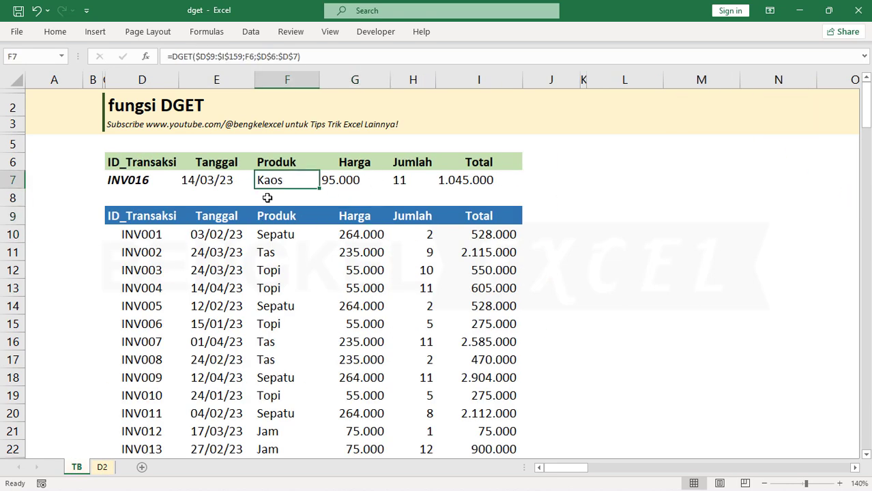
{"action": "left_click", "coordinate": [180, 180]}
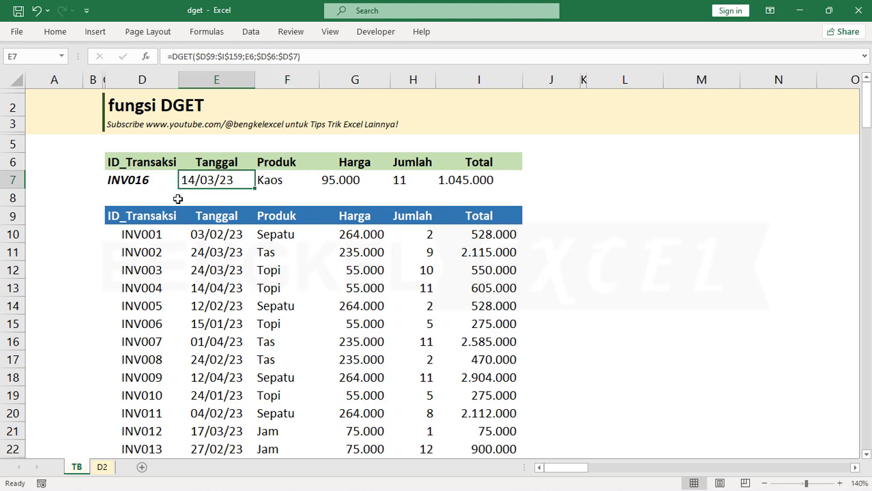
{"action": "scroll", "coordinate": [179, 198], "scroll_direction": "down", "scroll_amount": 1}
{"action": "scroll", "coordinate": [179, 199], "scroll_direction": "up", "scroll_amount": 1}
{"action": "scroll", "coordinate": [269, 200], "scroll_direction": "down", "scroll_amount": 2}
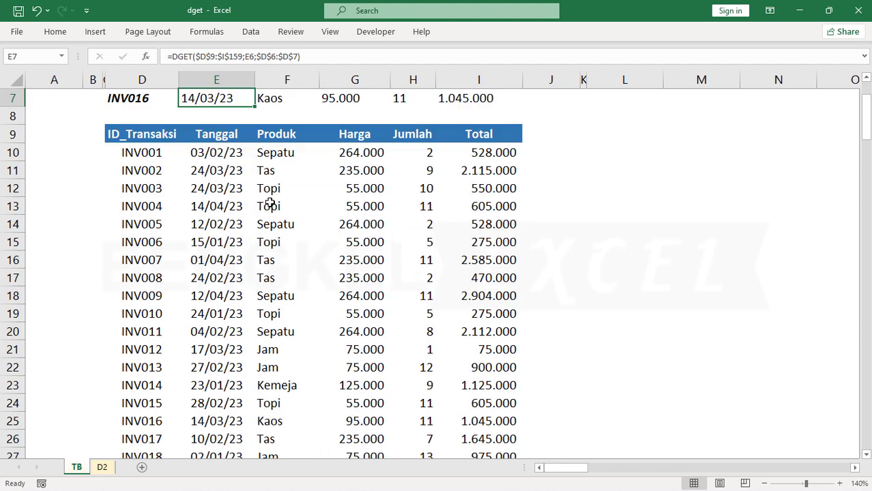
{"action": "scroll", "coordinate": [269, 200], "scroll_direction": "up", "scroll_amount": 2}
Test the transaction lookup on sheet TB by choosing INV019, INV025 and INV026 in turn as the ID in D7.
{"action": "left_click", "coordinate": [167, 180]}
{"action": "left_click", "coordinate": [183, 180]}
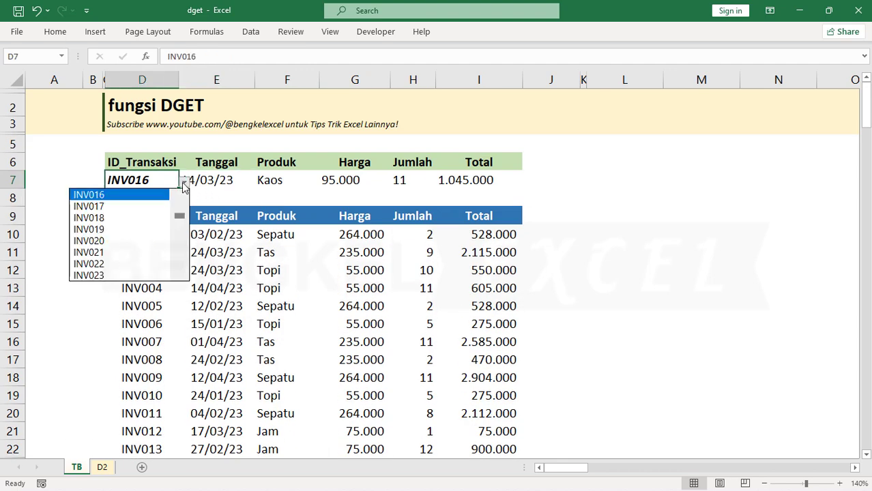
{"action": "left_click", "coordinate": [153, 232]}
{"action": "left_click", "coordinate": [184, 181]}
{"action": "left_click", "coordinate": [142, 260]}
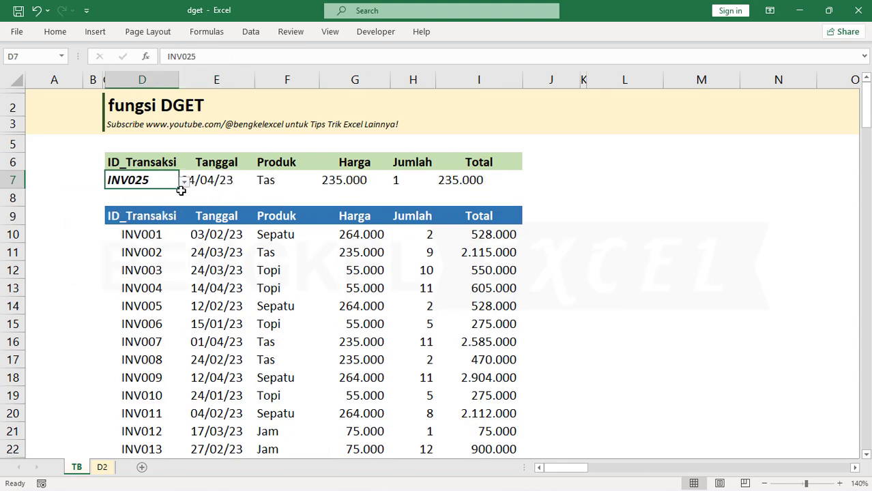
{"action": "left_click", "coordinate": [184, 181]}
{"action": "left_click", "coordinate": [131, 207]}
{"action": "left_click", "coordinate": [185, 196]}
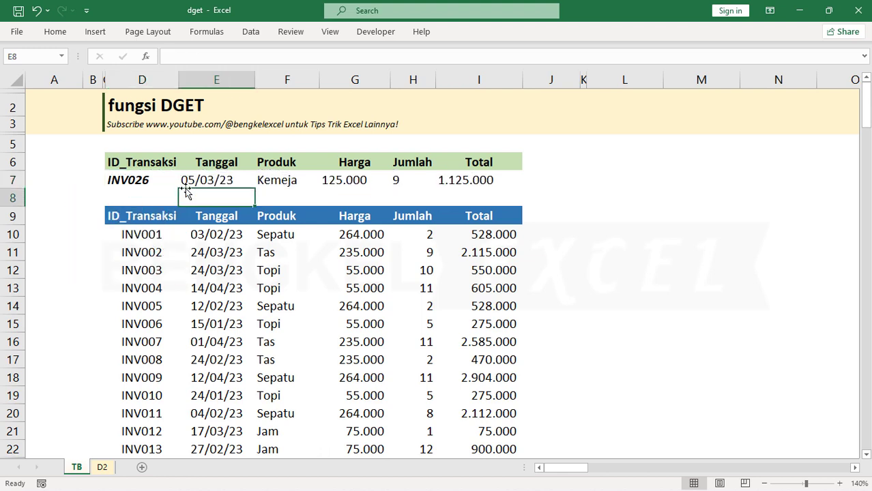
Continue testing the lookup by setting the transaction ID in D7 to INV031, INV036 and another ID further down the list.
{"action": "left_click", "coordinate": [171, 182]}
{"action": "left_click", "coordinate": [184, 181]}
{"action": "left_click", "coordinate": [140, 252]}
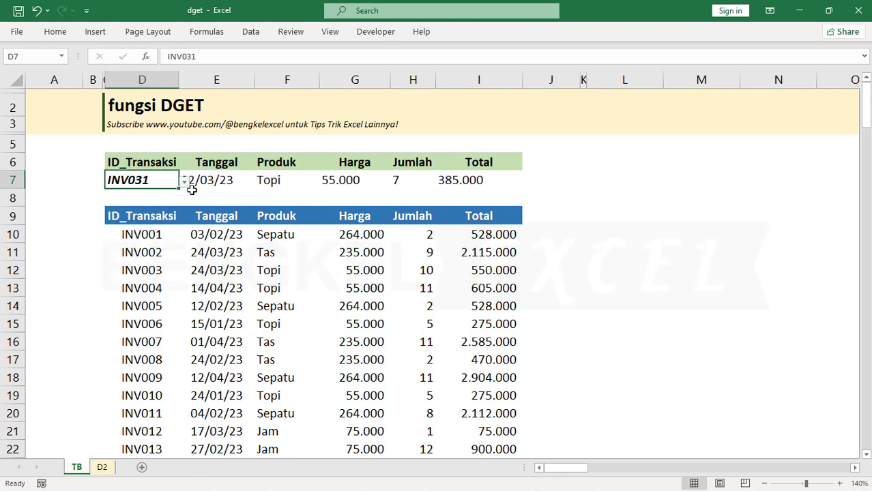
{"action": "left_click", "coordinate": [184, 181]}
{"action": "left_click", "coordinate": [130, 254]}
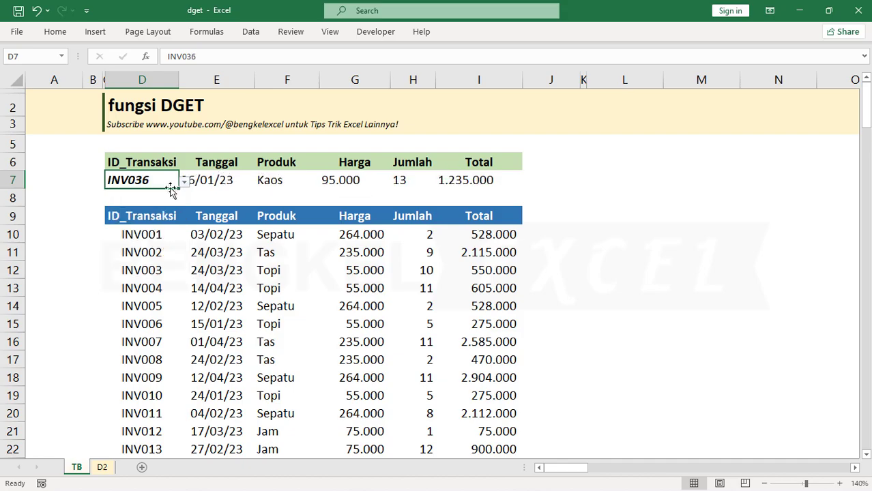
{"action": "left_click", "coordinate": [184, 181]}
{"action": "left_click", "coordinate": [153, 264]}
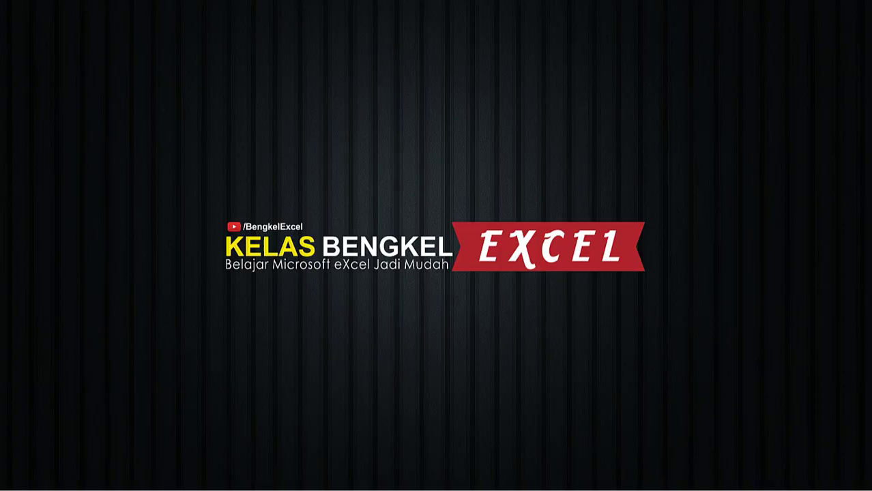